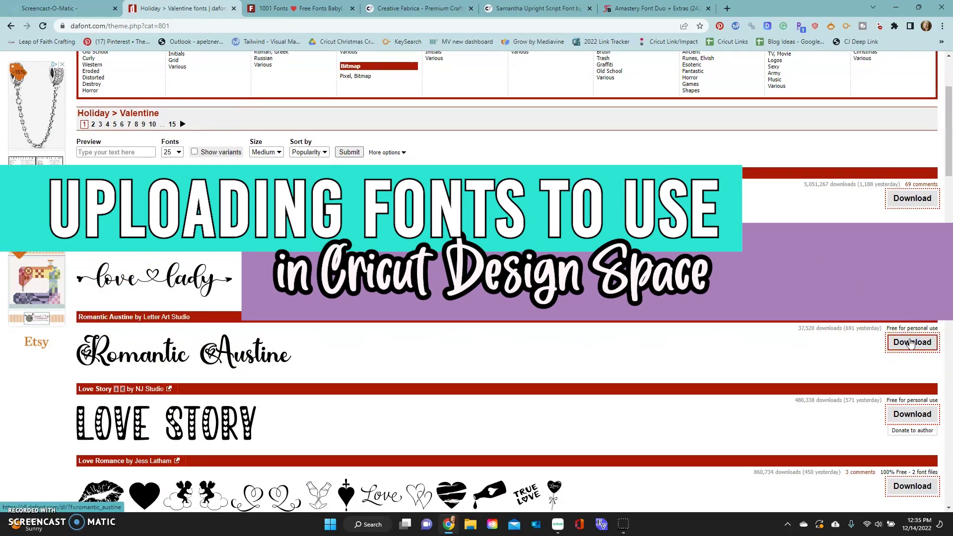
# - Preview the downloaded Romantic Austine font from its zip, then close the preview and folder
pyautogui.click(911, 342)
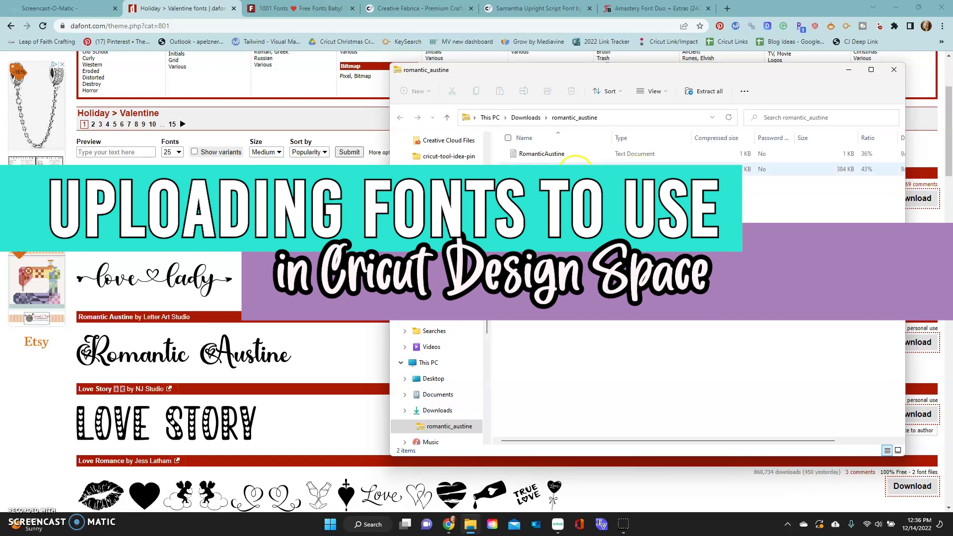
pyautogui.doubleClick(575, 169)
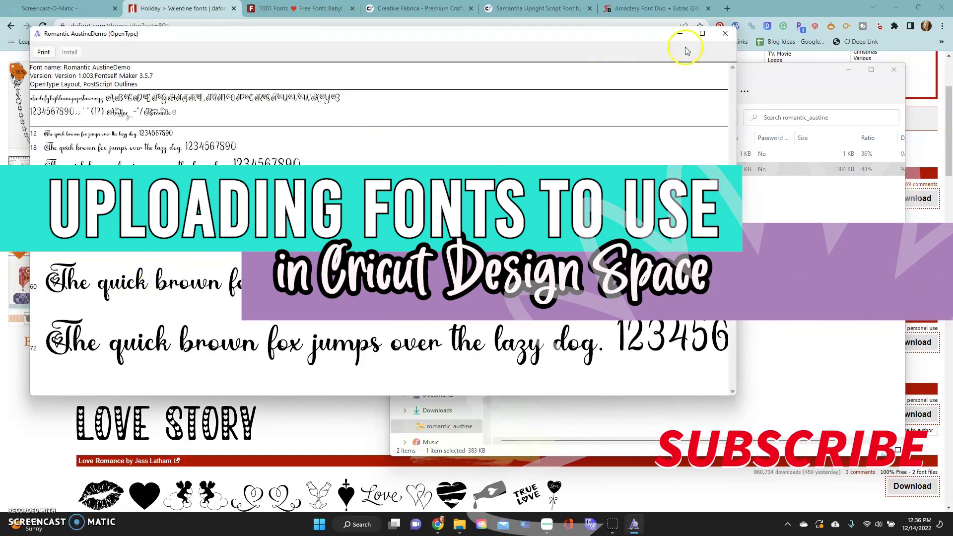
pyautogui.click(725, 34)
pyautogui.click(893, 69)
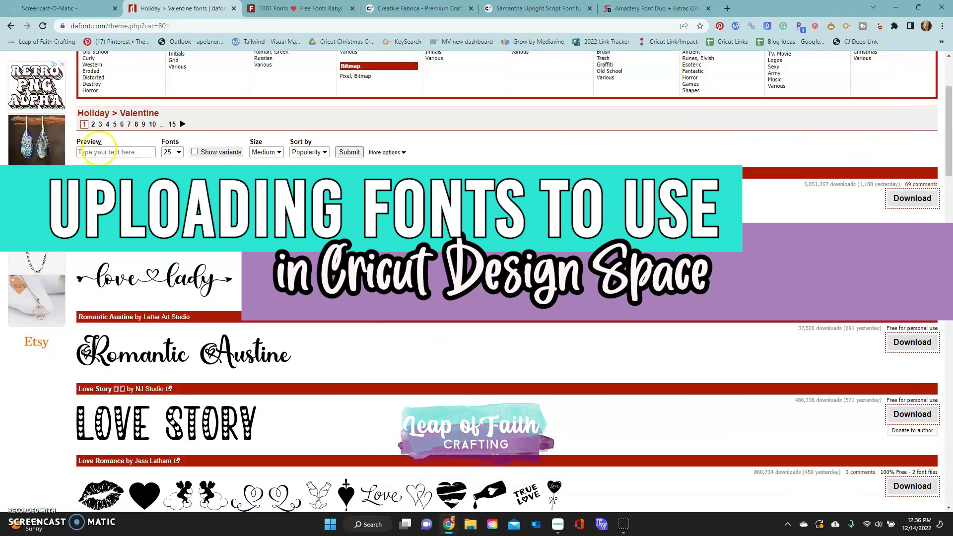
# - Make the DaFont font list preview the word 'Hello'
pyautogui.click(99, 151)
pyautogui.write('Hello')
pyautogui.press('Return')
pyautogui.scroll(-8, 115, 421)
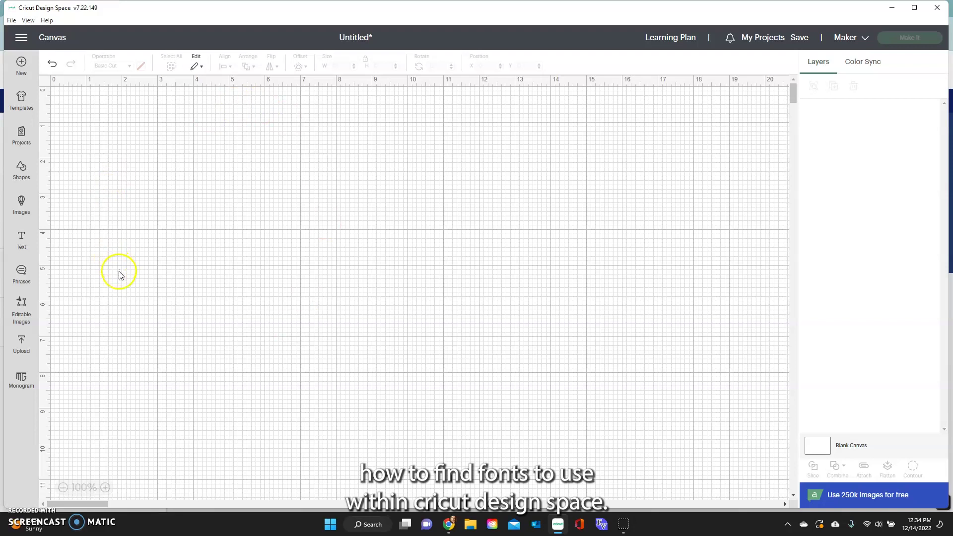
# - Add a text object to the canvas and browse the Cricut and System font lists
pyautogui.click(23, 237)
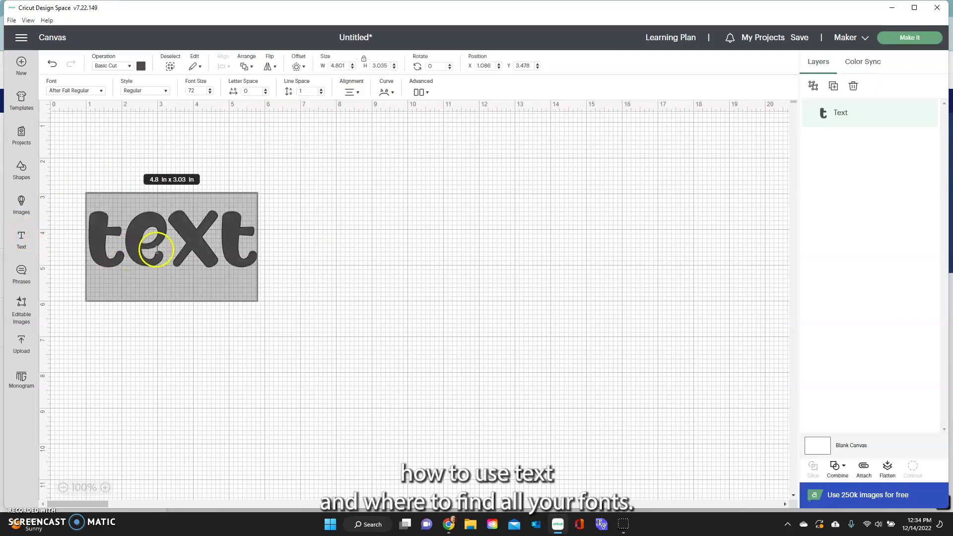
pyautogui.click(101, 91)
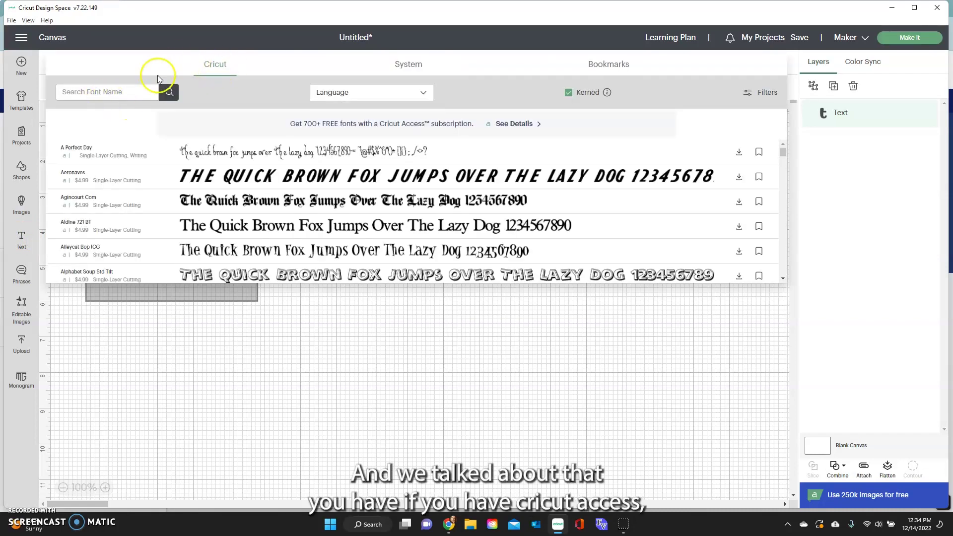
pyautogui.scroll(-5, 245, 174)
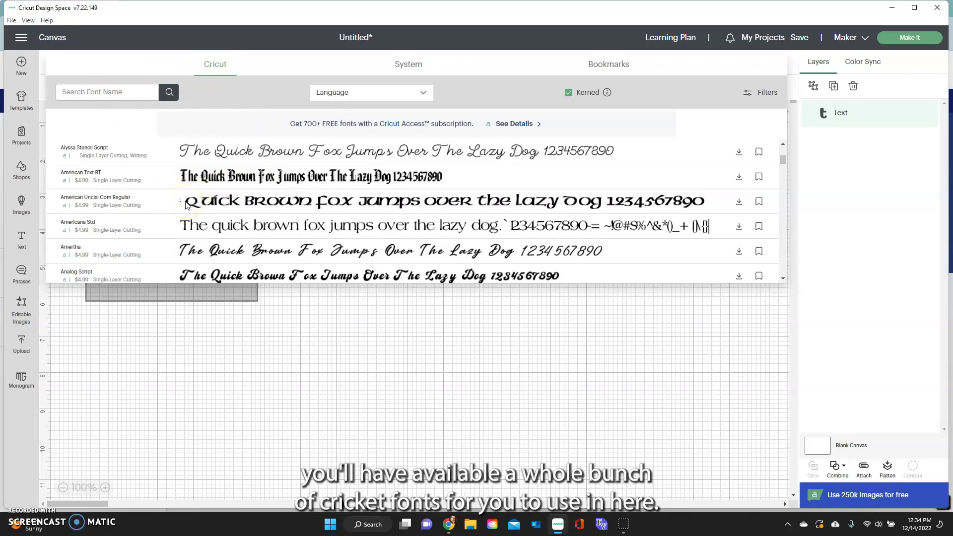
pyautogui.click(400, 66)
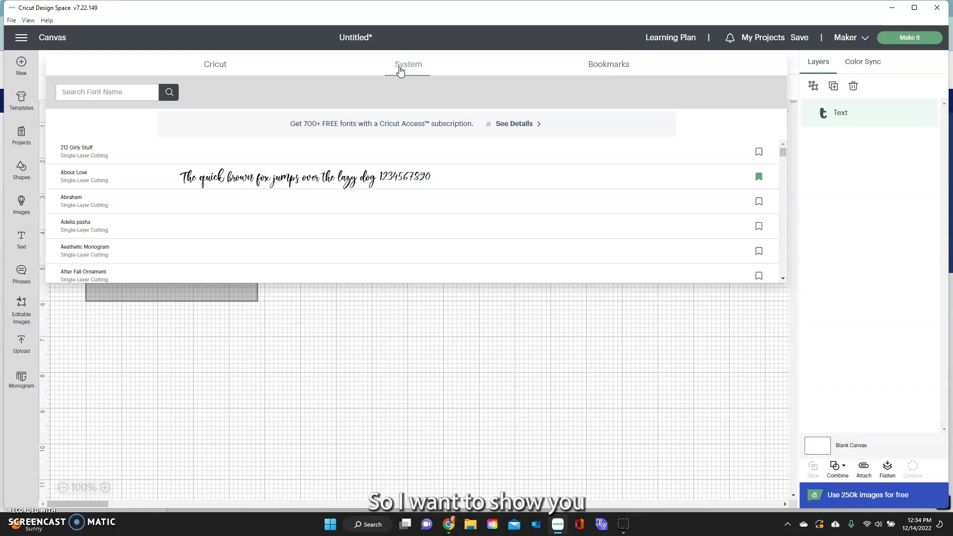
pyautogui.click(378, 318)
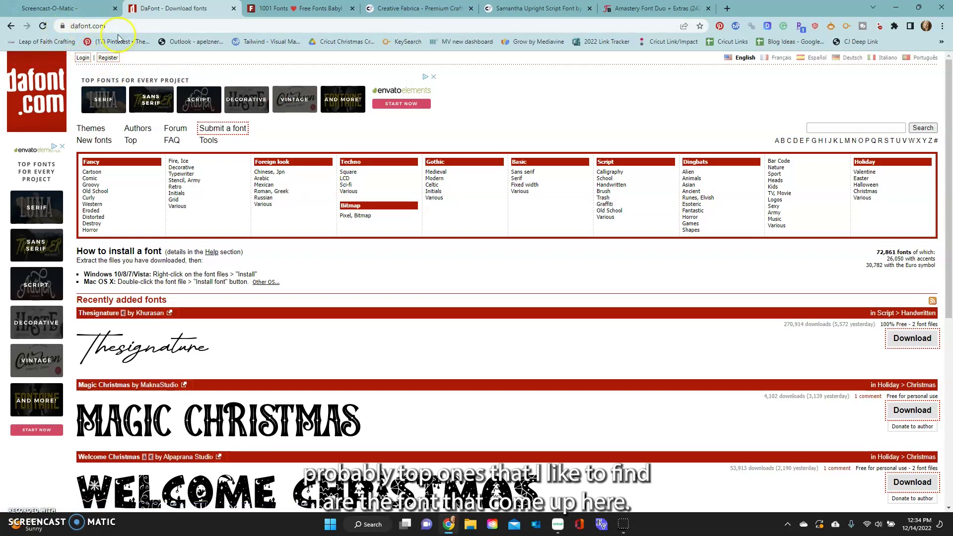
# - Glance at the 1001 Fonts tab, then go back to the DaFont tab
pyautogui.click(297, 10)
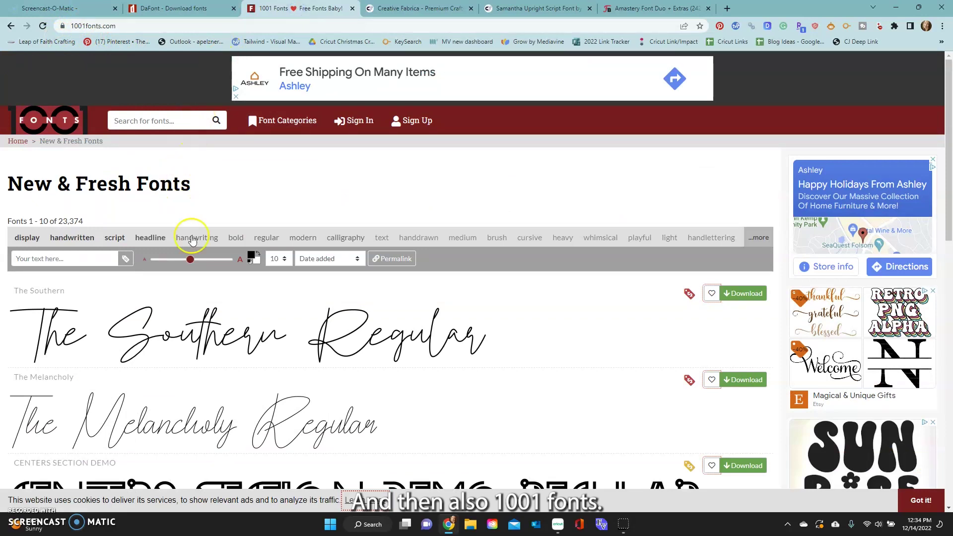
pyautogui.click(194, 13)
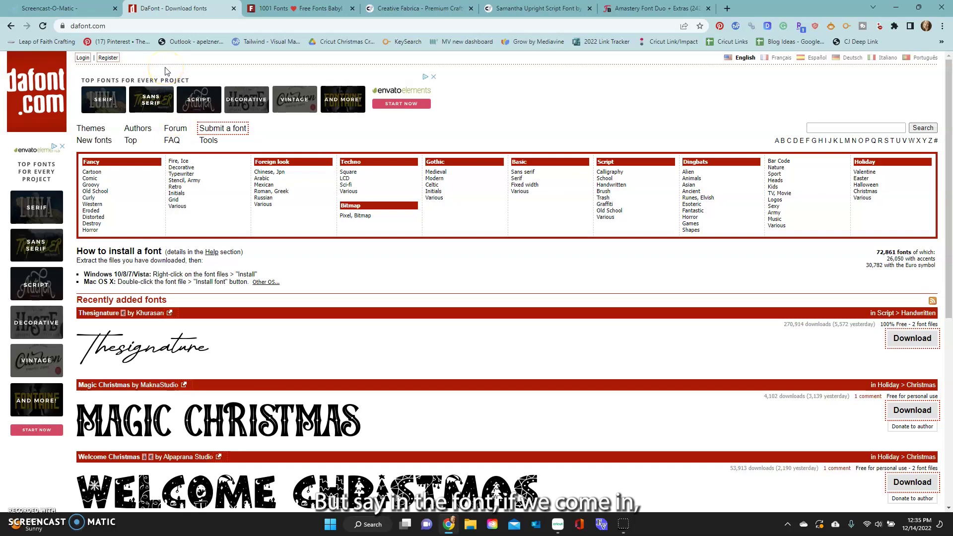
pyautogui.scroll(-7, 144, 248)
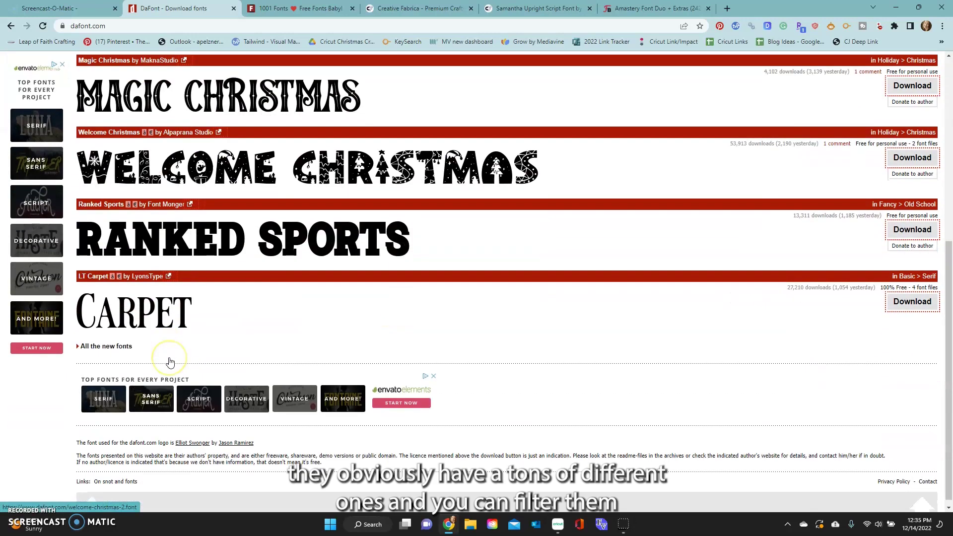
pyautogui.scroll(7, 170, 362)
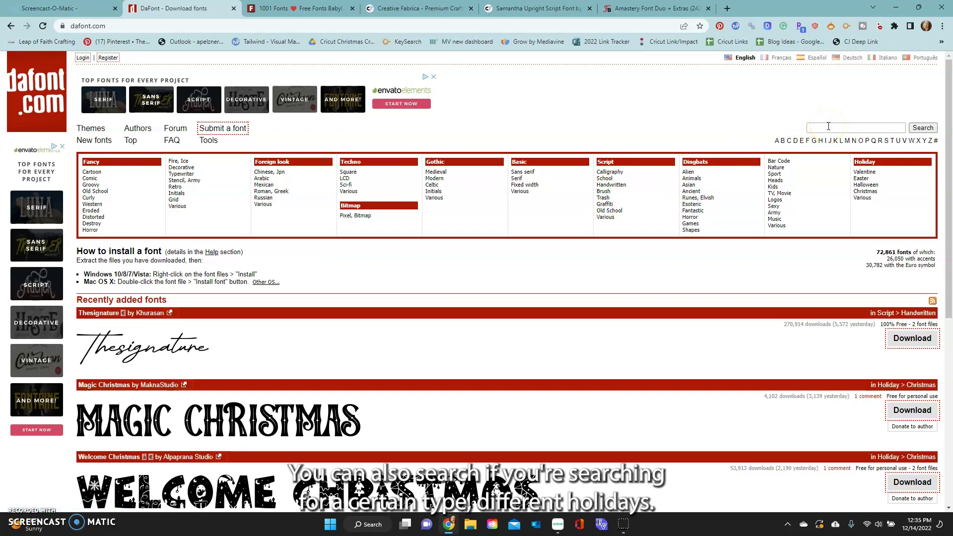
# - Download Romantic Austine from DaFont's Valentine list and open its zip
pyautogui.click(863, 172)
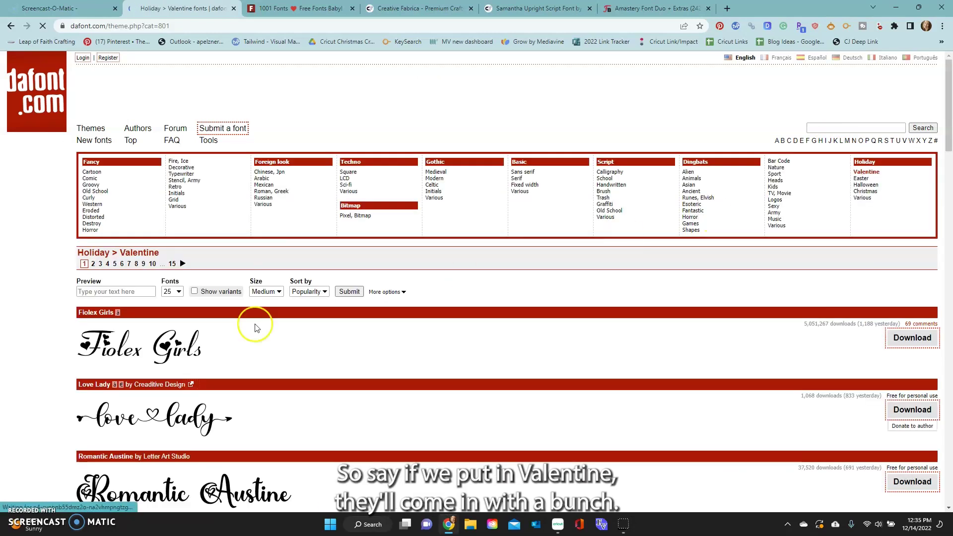
pyautogui.scroll(-3, 159, 382)
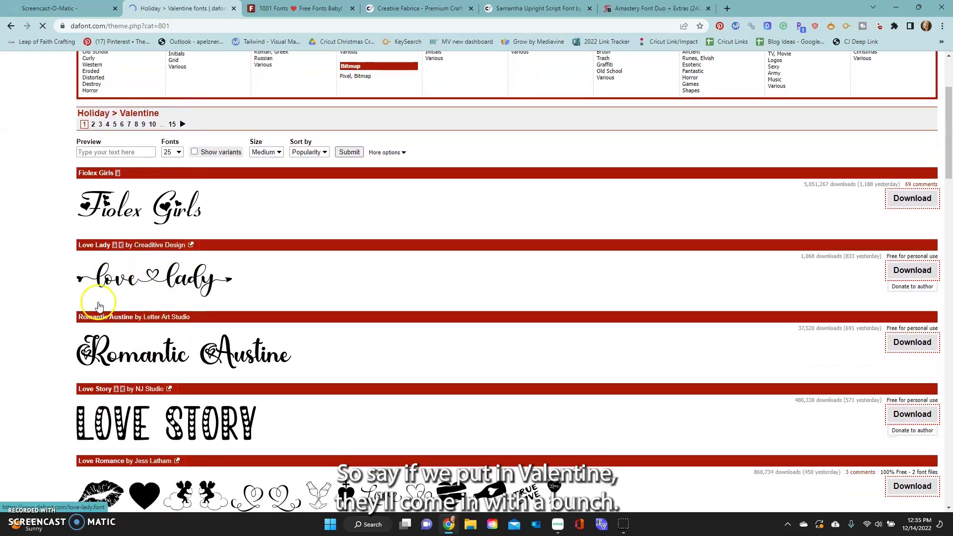
pyautogui.click(132, 351)
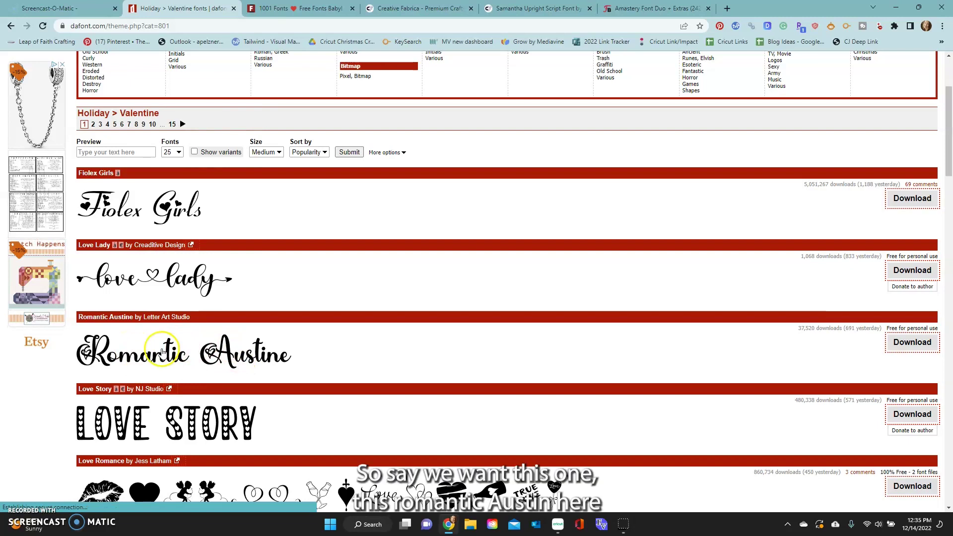
pyautogui.click(115, 342)
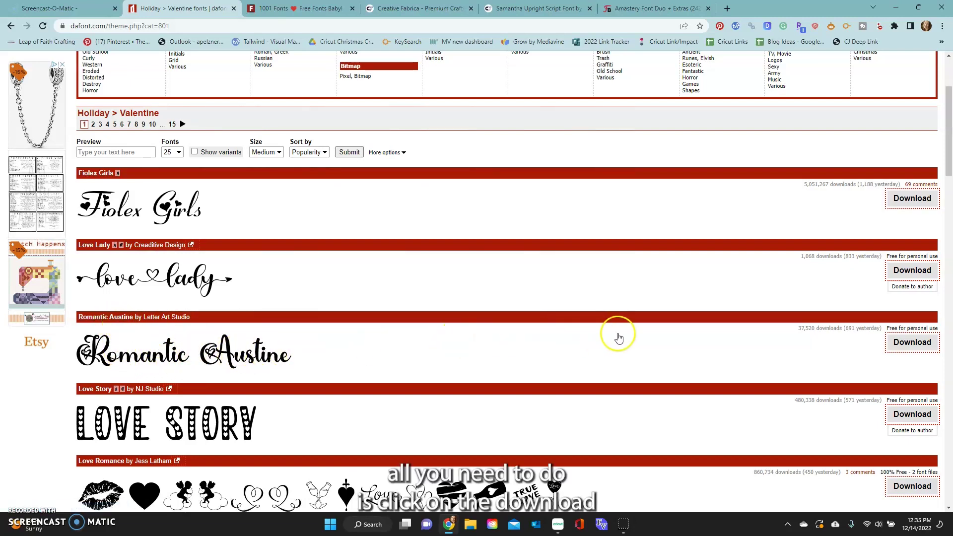
pyautogui.click(911, 342)
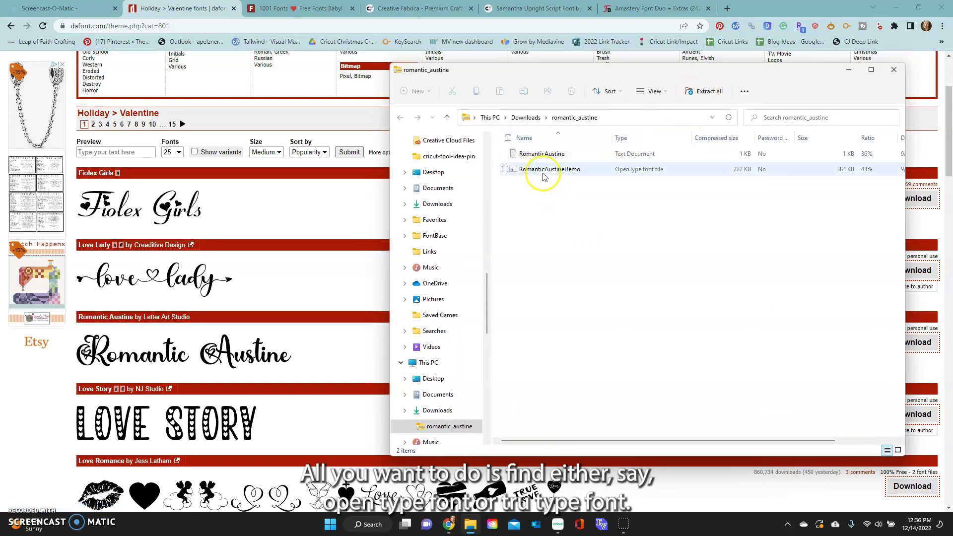
pyautogui.click(643, 176)
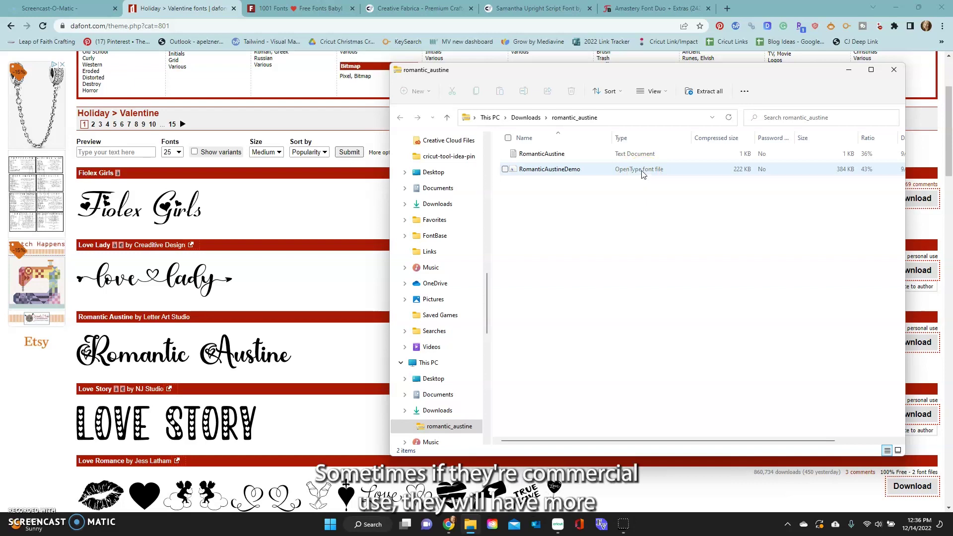
pyautogui.click(640, 176)
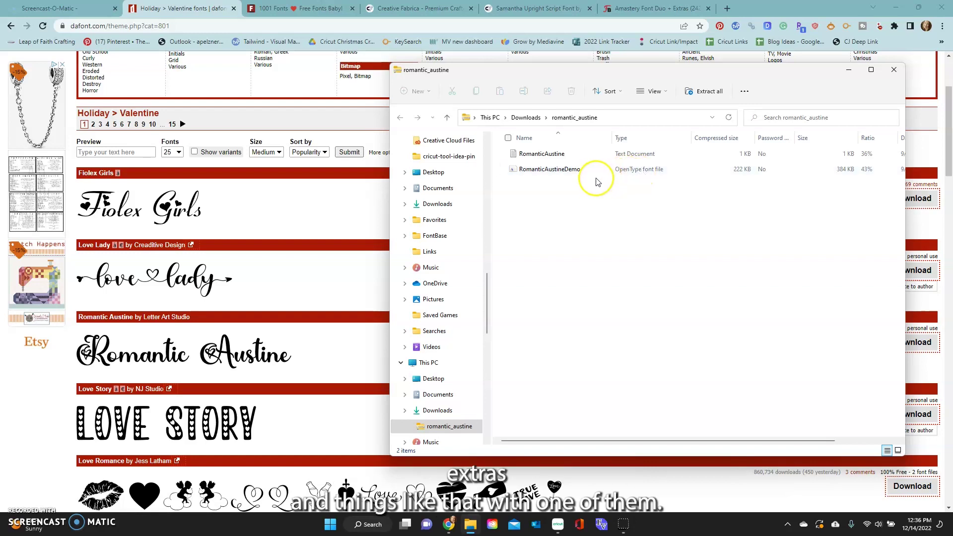
pyautogui.doubleClick(564, 173)
# - Install the RomanticAustineDemo .otf font, then close the font viewer and zip folder
pyautogui.doubleClick(561, 171)
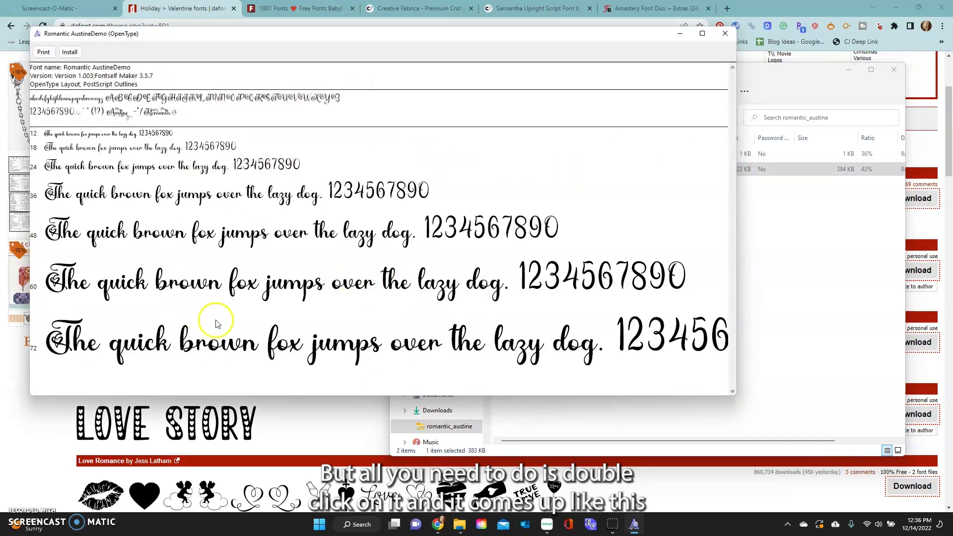
pyautogui.click(70, 52)
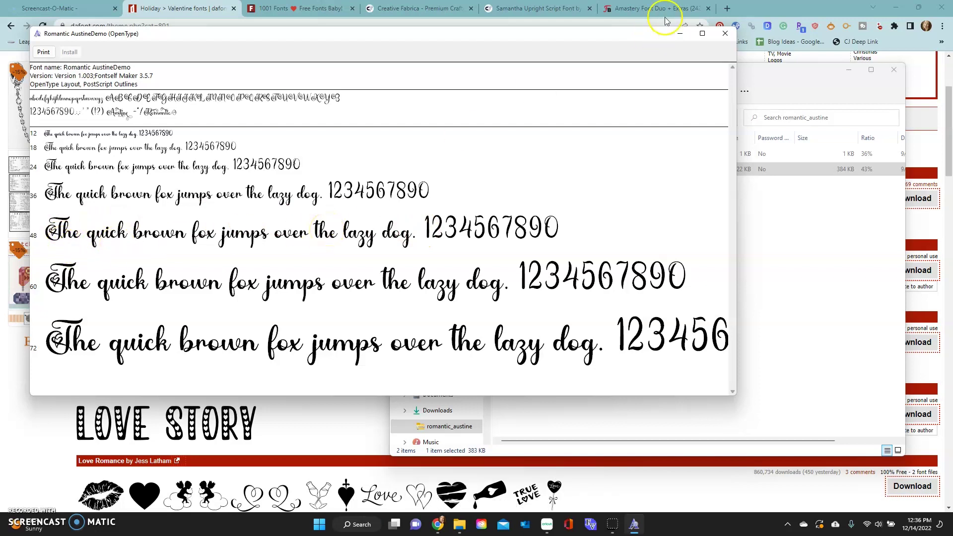
pyautogui.click(725, 33)
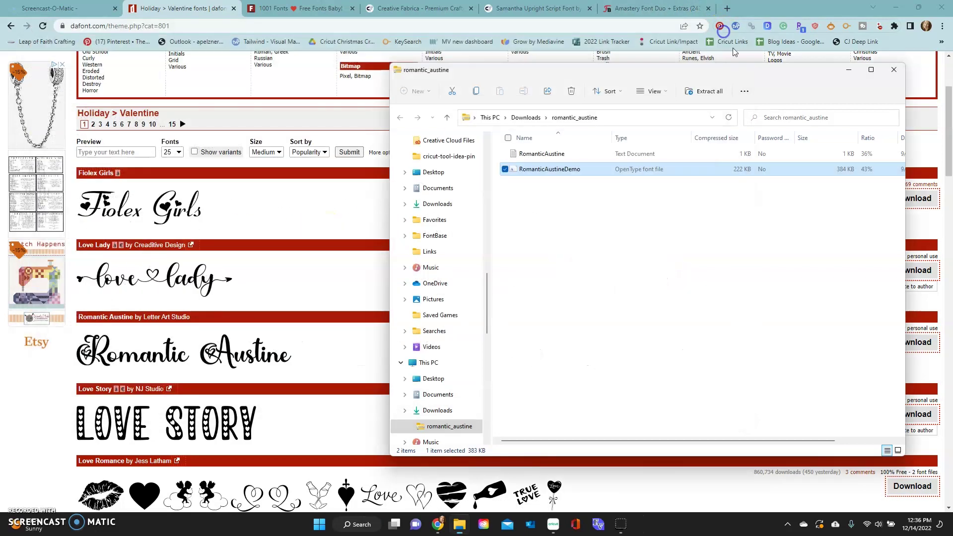
pyautogui.click(895, 69)
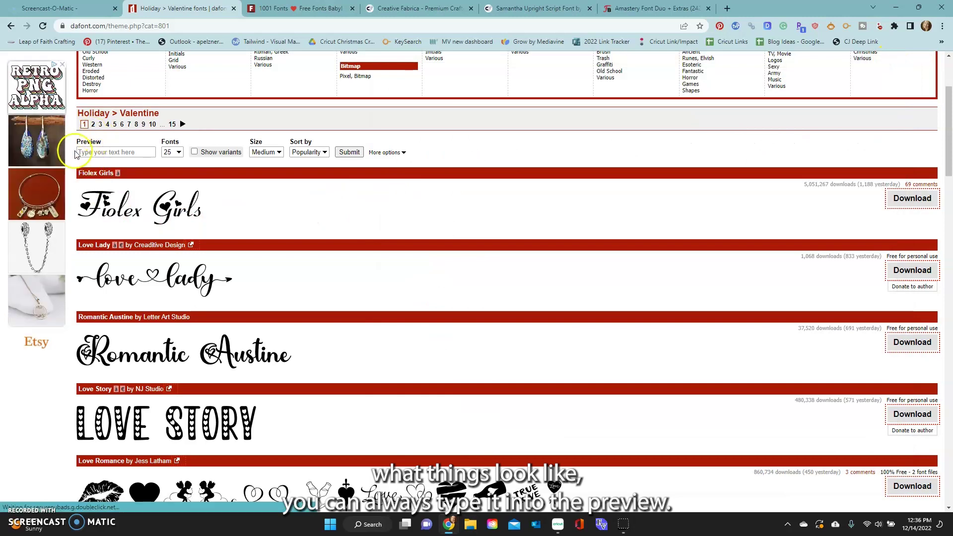
# - Preview all Valentine fonts spelling 'Hello' and scroll through them, then move to 1001 Fonts
pyautogui.click(98, 150)
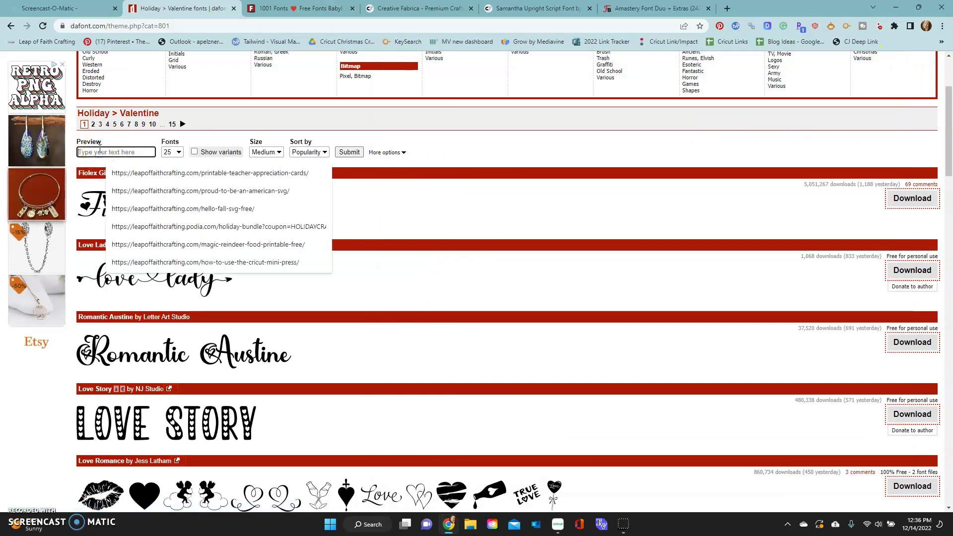
pyautogui.write('Hello')
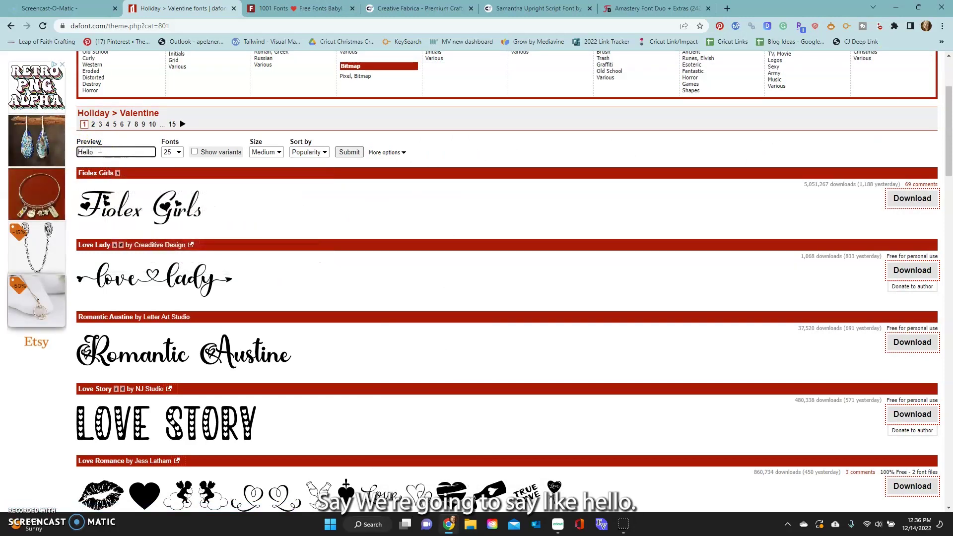
pyautogui.press('Return')
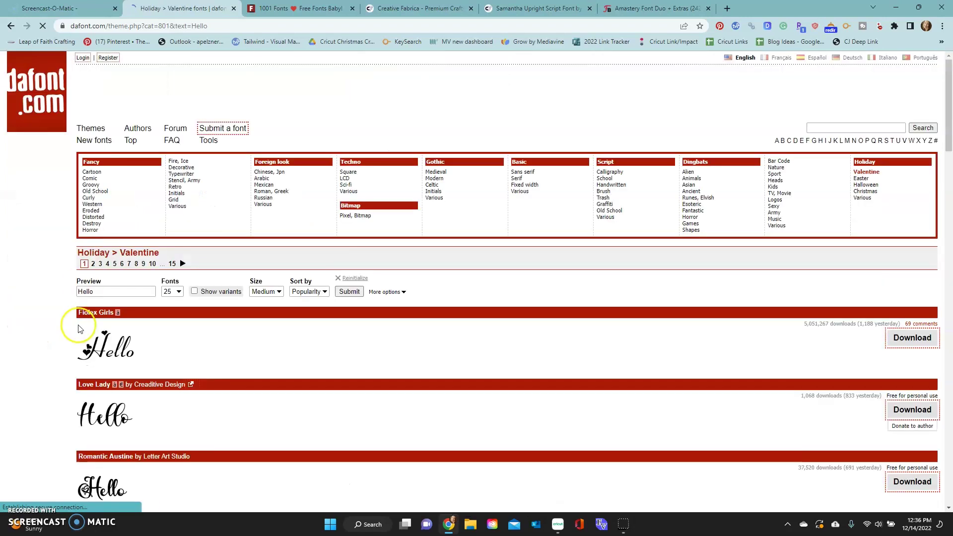
pyautogui.scroll(-2, 79, 329)
pyautogui.scroll(-3, 118, 419)
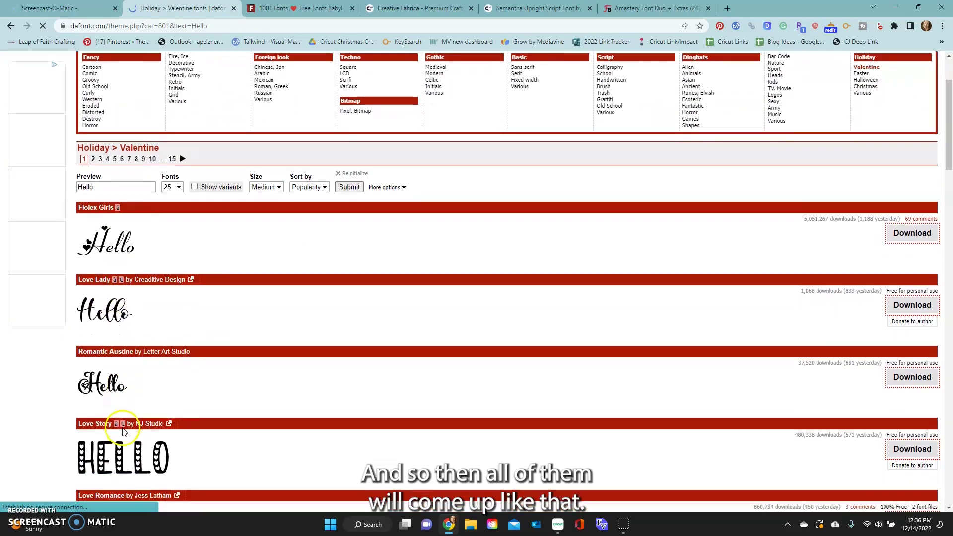
pyautogui.scroll(-4, 86, 256)
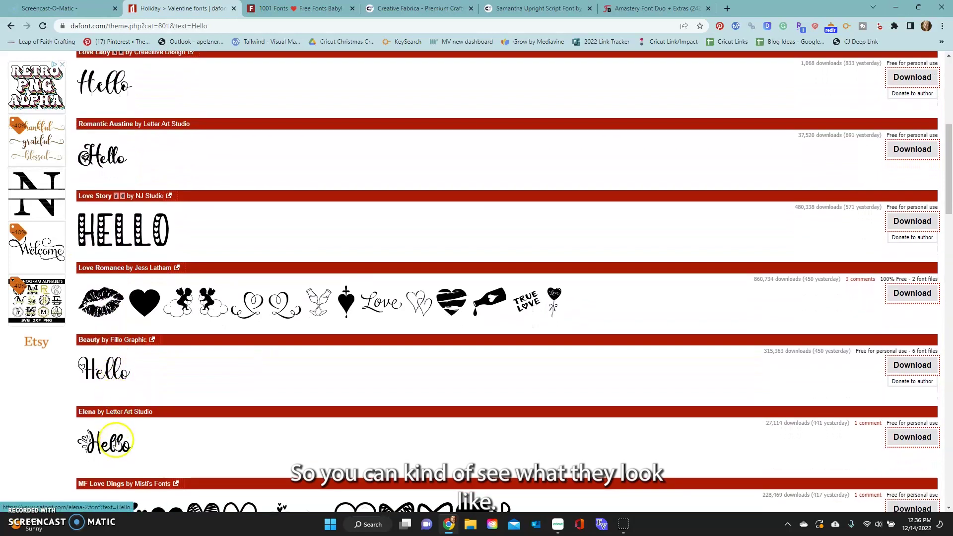
pyautogui.scroll(-4, 108, 459)
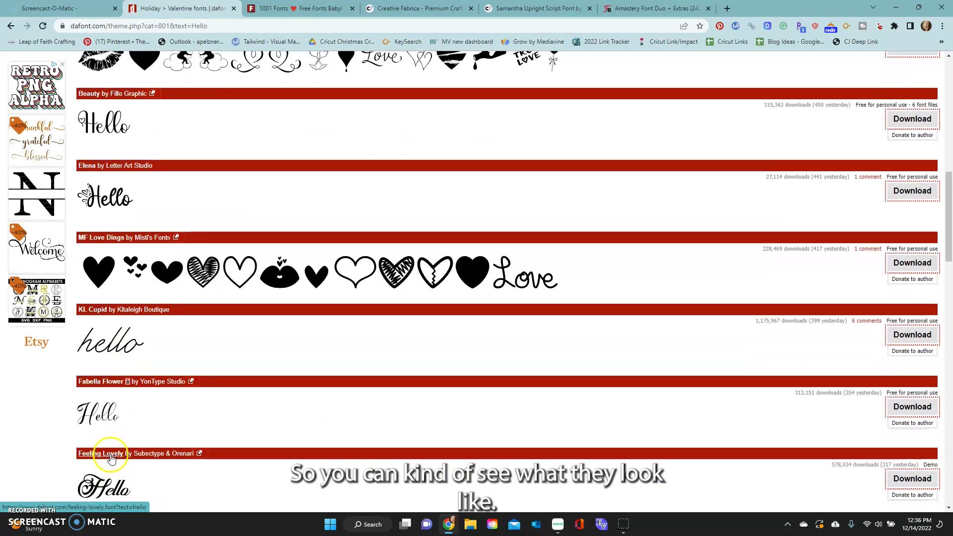
pyautogui.scroll(13, 112, 457)
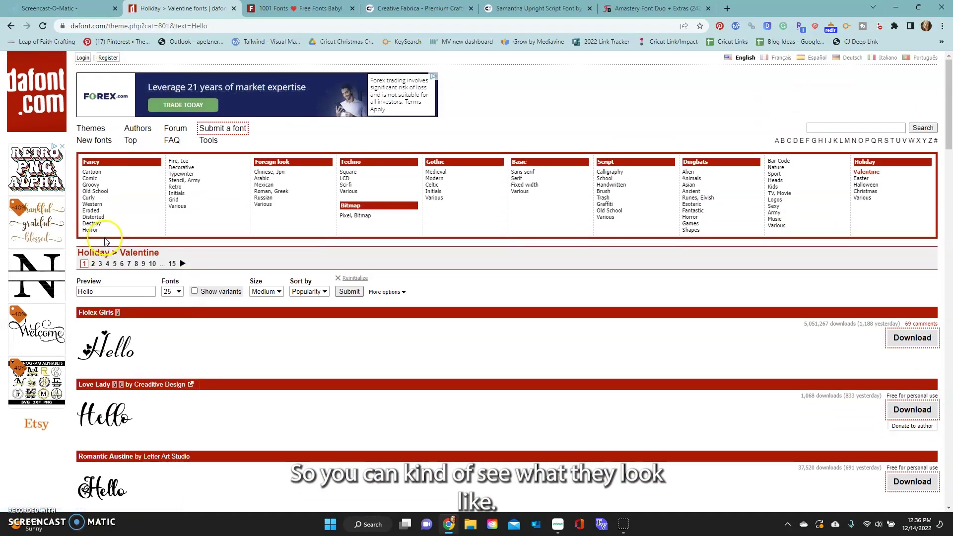
pyautogui.click(289, 7)
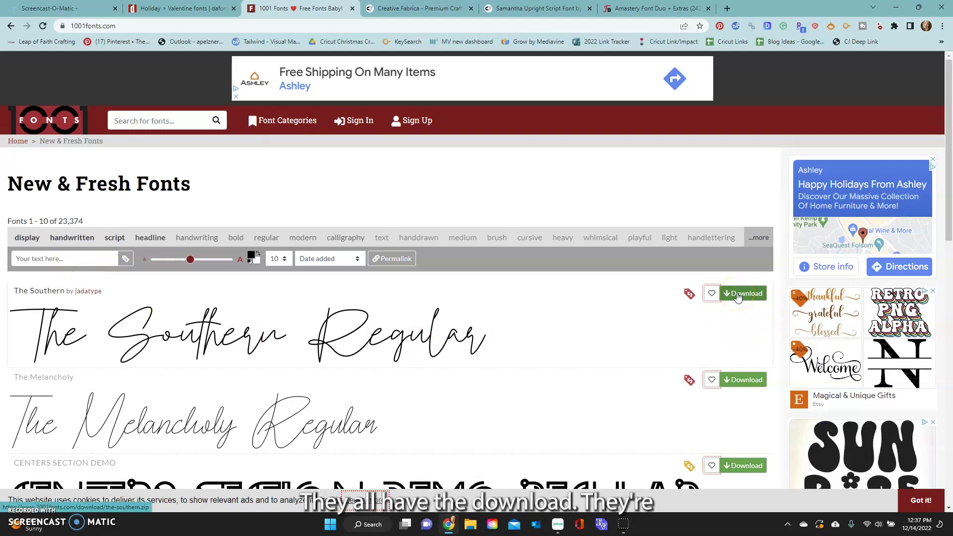
# - Look over the 1001 Fonts New & Fresh list, then move to Creative Fabrica
pyautogui.scroll(-2, 695, 298)
pyautogui.scroll(2, 106, 241)
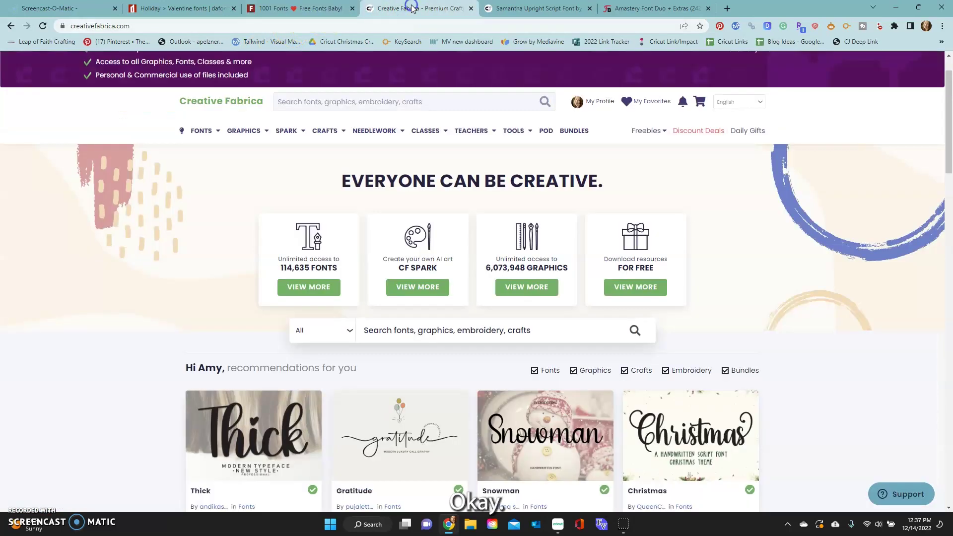
pyautogui.click(404, 8)
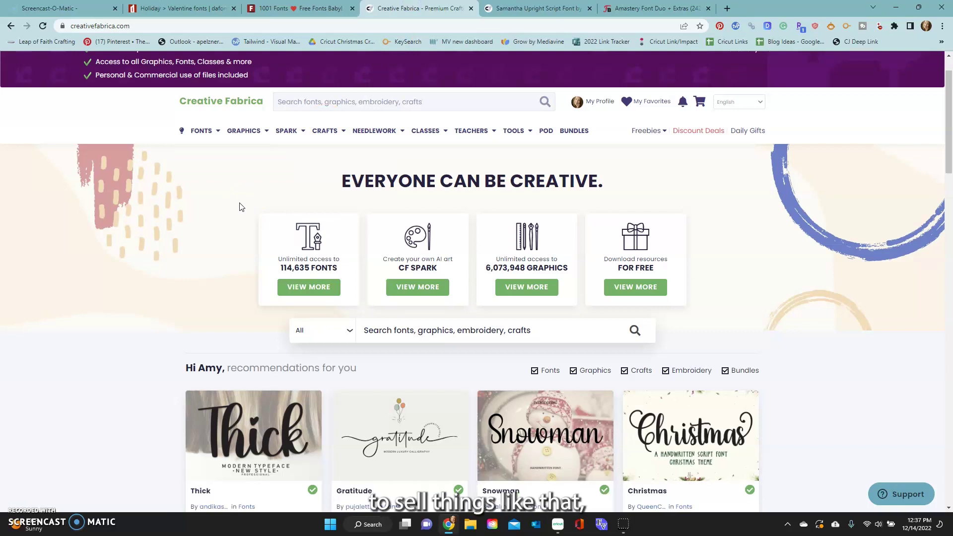
# - Go to Creative Fabrica's Free Fonts page via the Freebies menu
pyautogui.scroll(1, 240, 206)
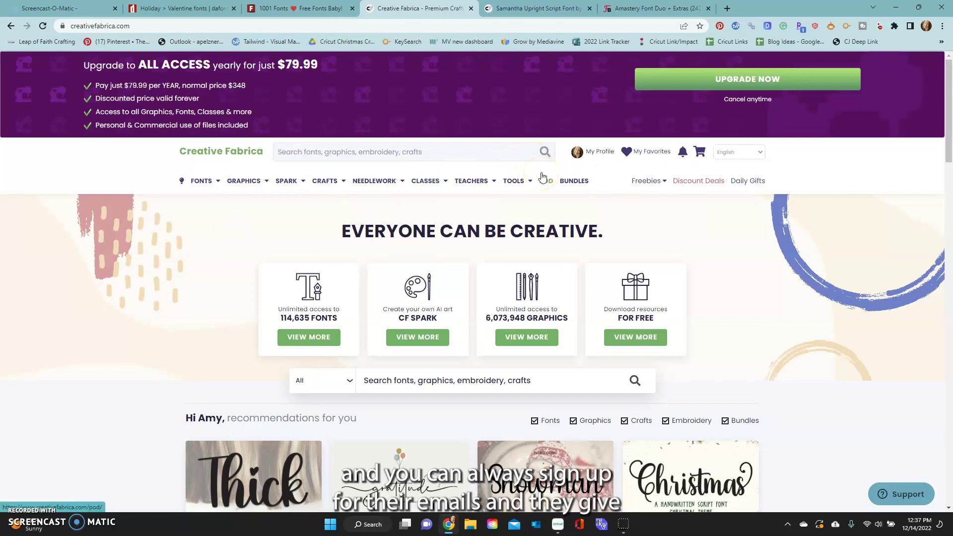
pyautogui.moveTo(645, 181)
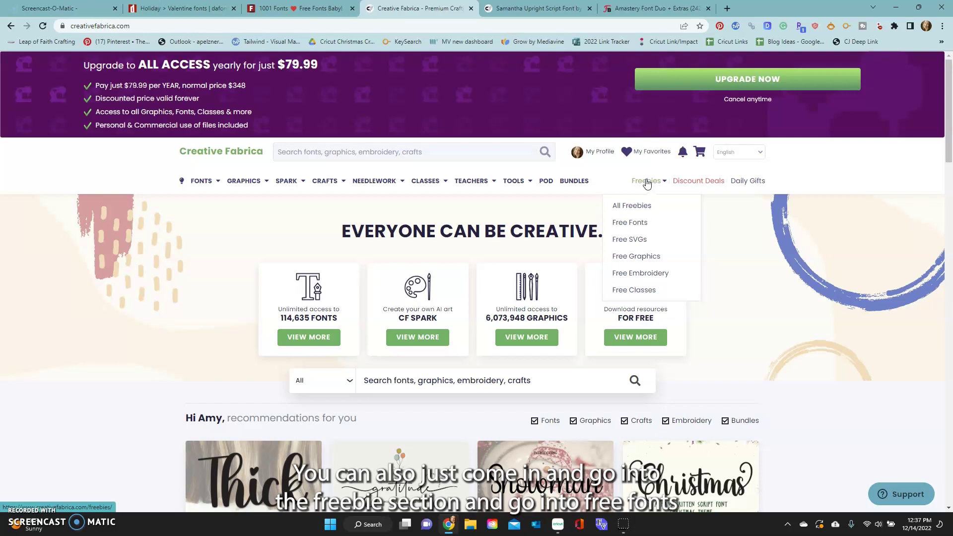
pyautogui.click(633, 223)
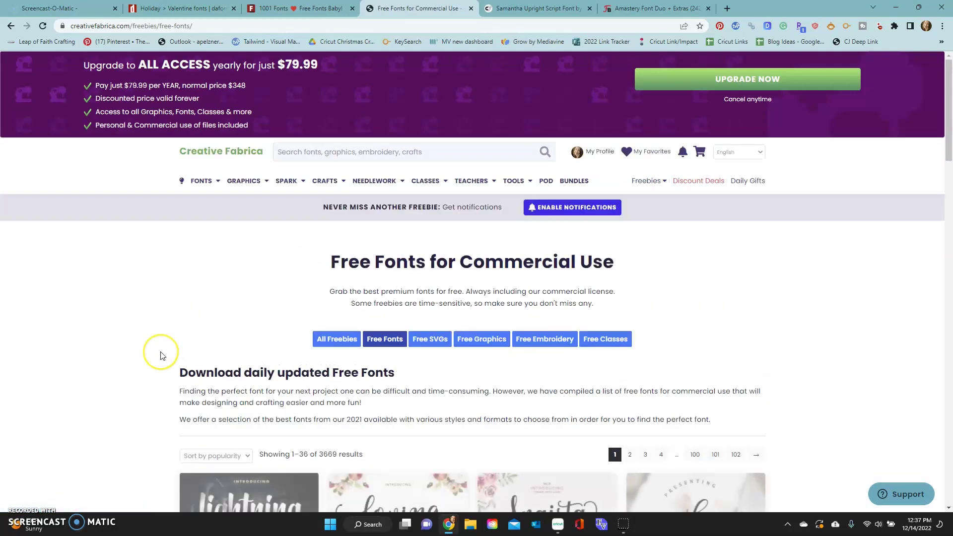
# - Open the Loving font's product page and download it
pyautogui.scroll(-5, 159, 351)
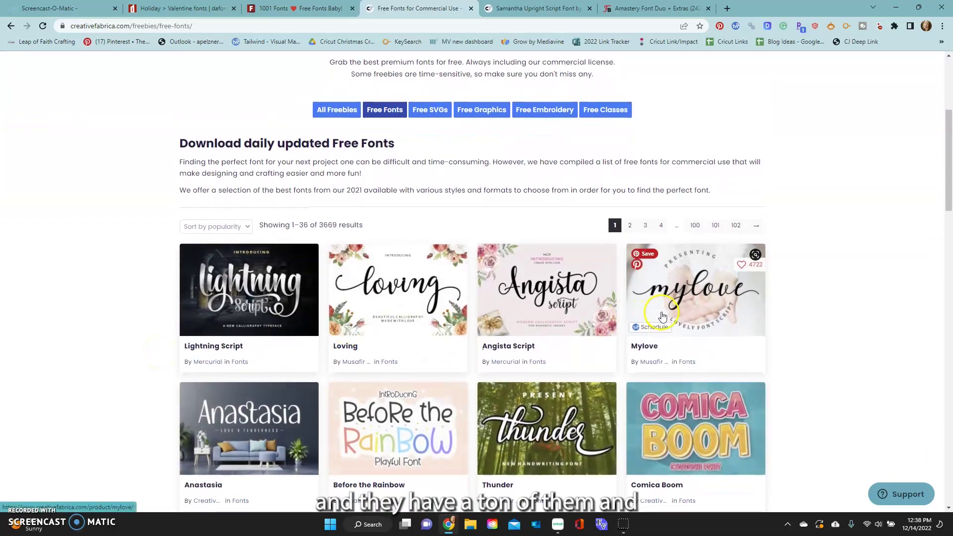
pyautogui.click(362, 286)
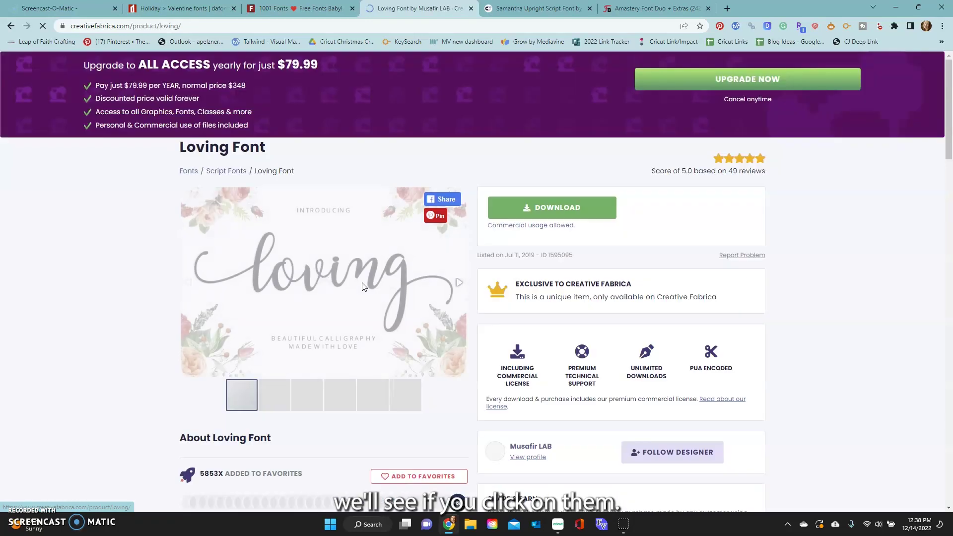
pyautogui.scroll(-2, 447, 302)
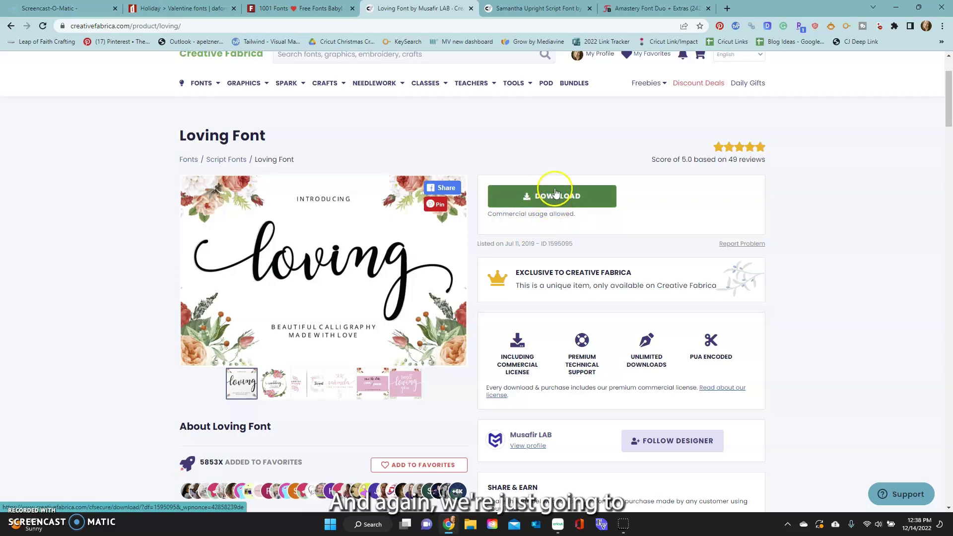
pyautogui.click(553, 197)
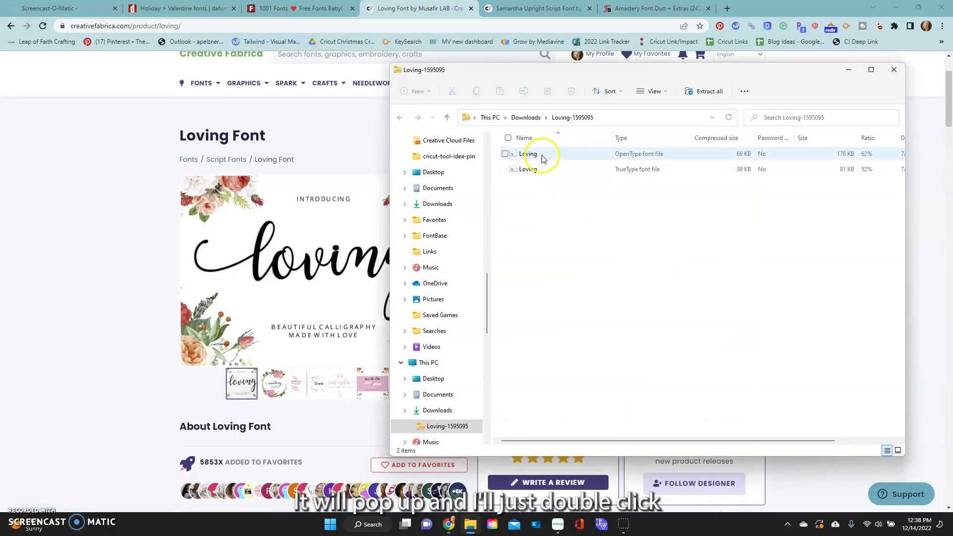
# - Install the Loving OpenType font, then close the font viewer and download folder
pyautogui.doubleClick(541, 156)
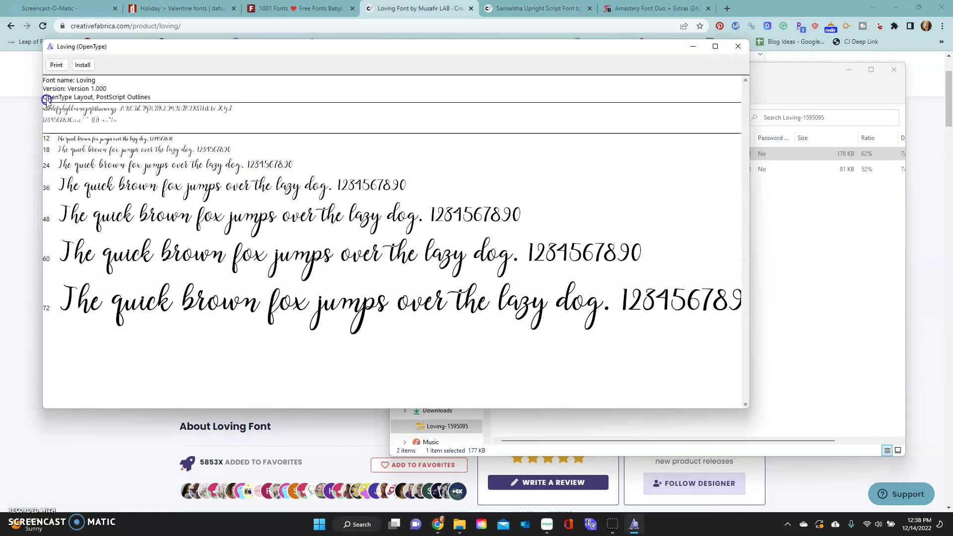
pyautogui.click(84, 65)
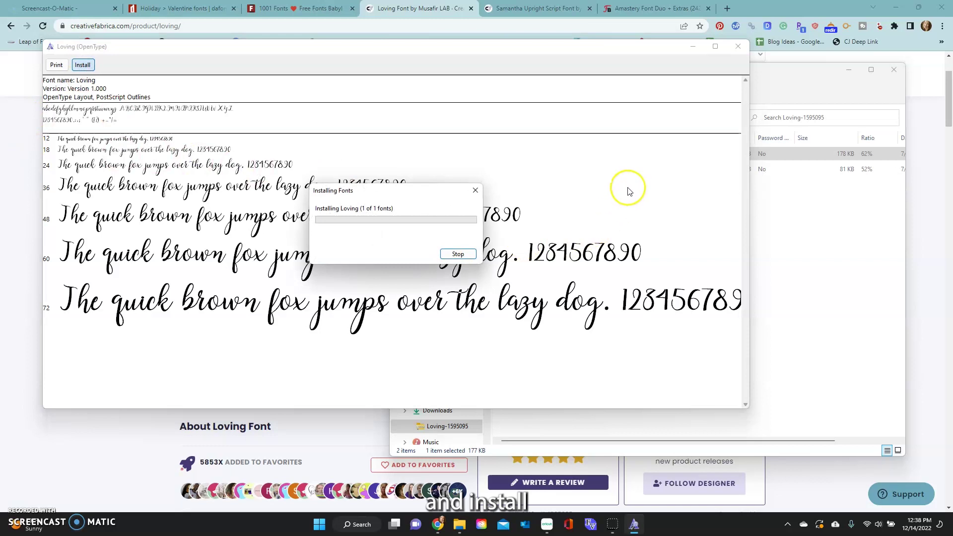
pyautogui.click(738, 47)
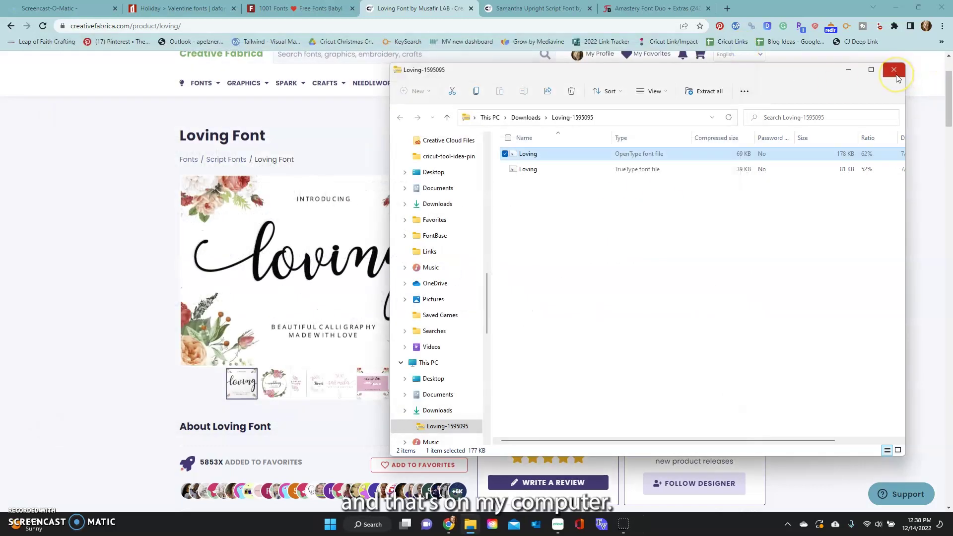
pyautogui.click(893, 70)
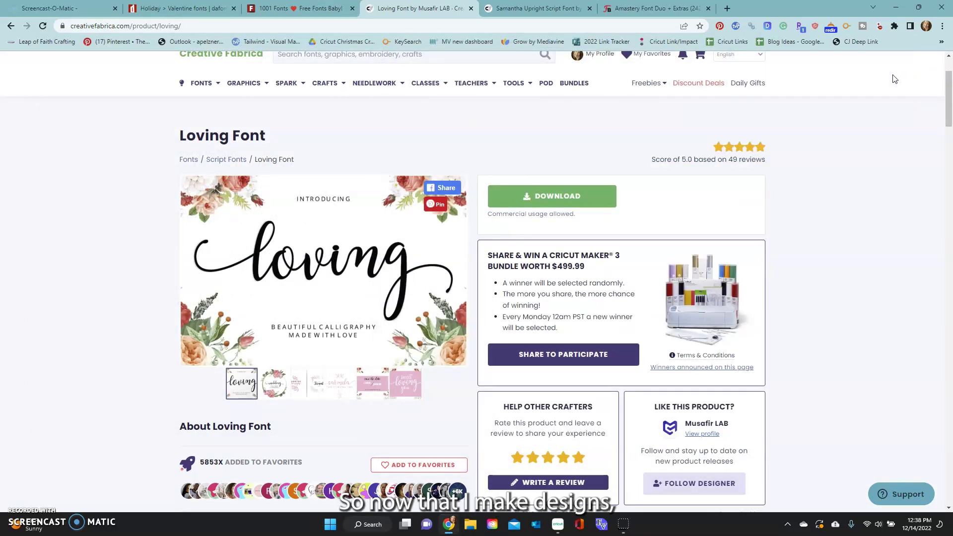
pyautogui.click(887, 80)
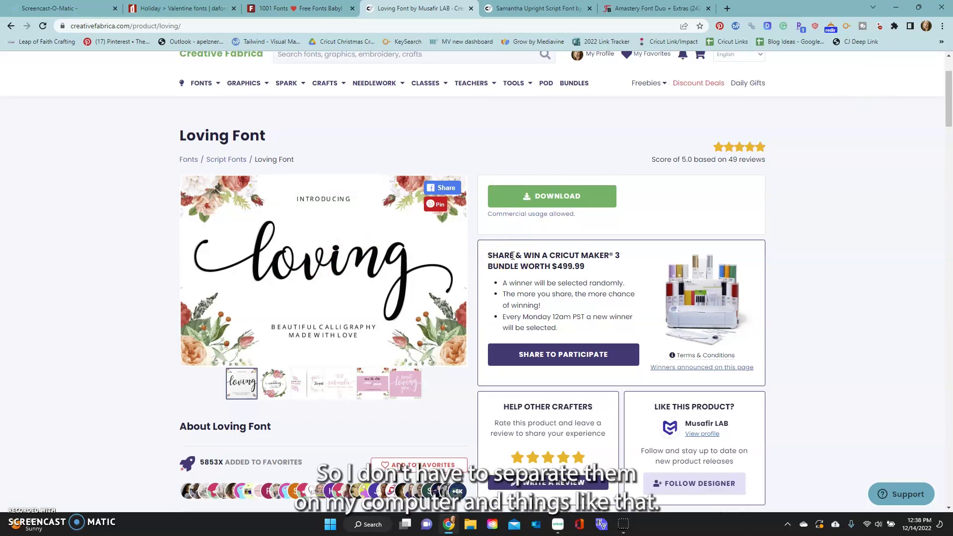
pyautogui.scroll(2, 512, 254)
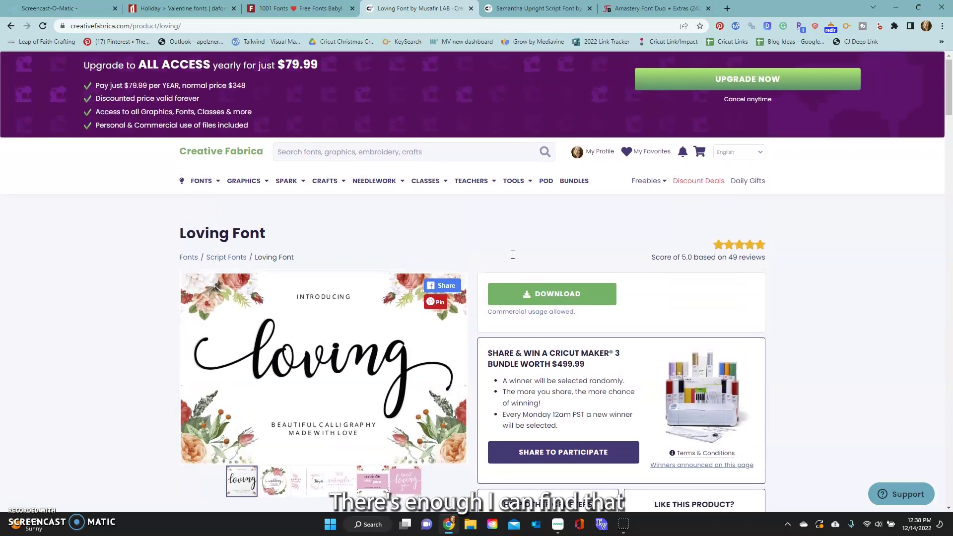
pyautogui.click(495, 226)
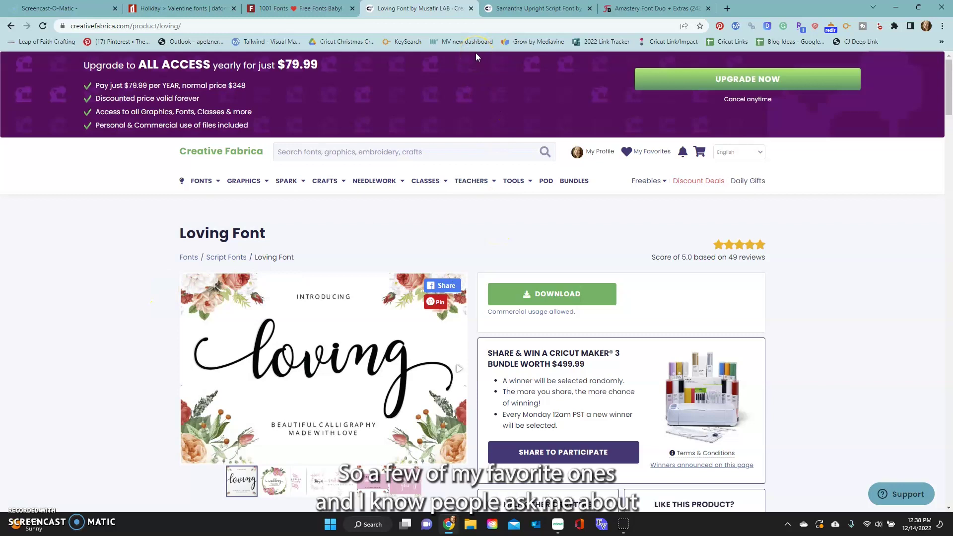
pyautogui.click(529, 10)
# - Browse the Samantha Upright Script sample pictures, from ornaments to Graceful and Stylish, then go to Amastery Font Duo
pyautogui.click(119, 255)
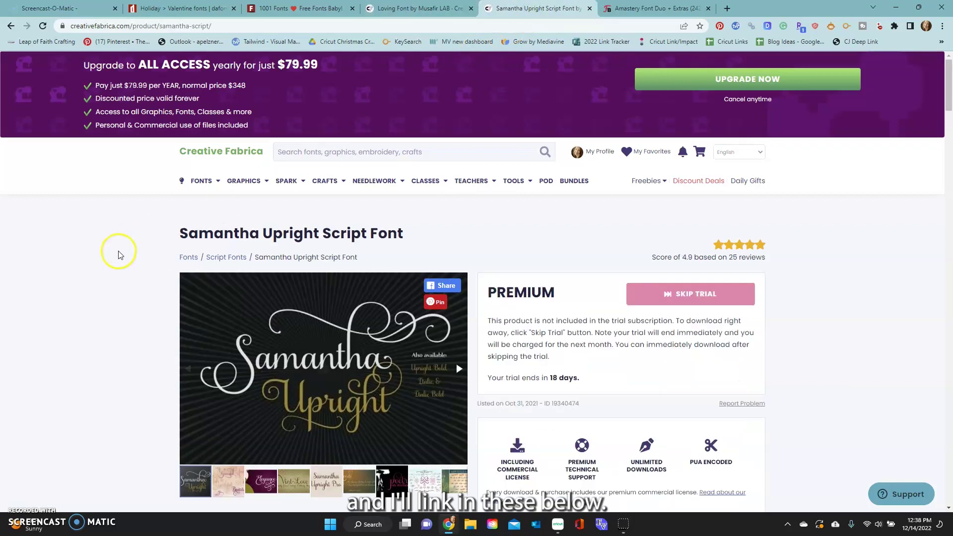
pyautogui.scroll(-1, 342, 223)
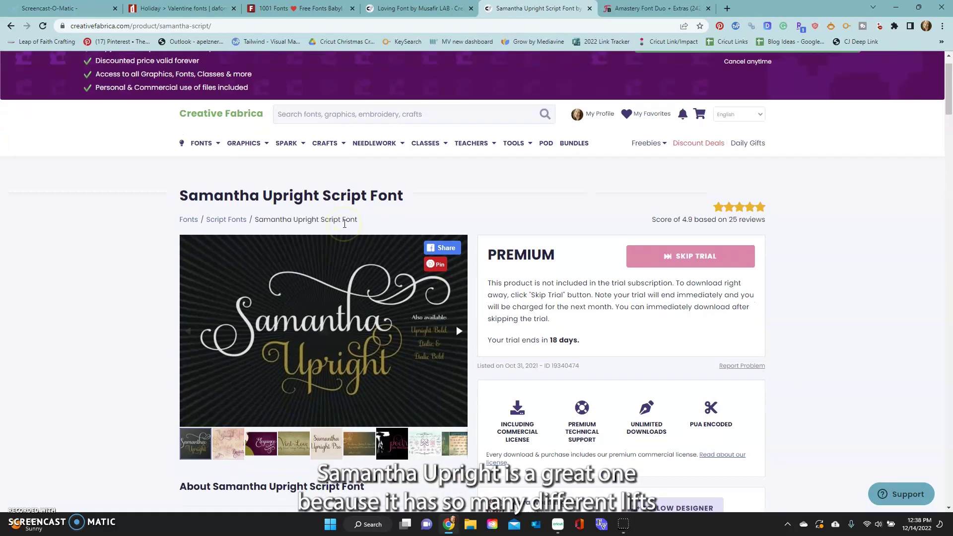
pyautogui.click(424, 432)
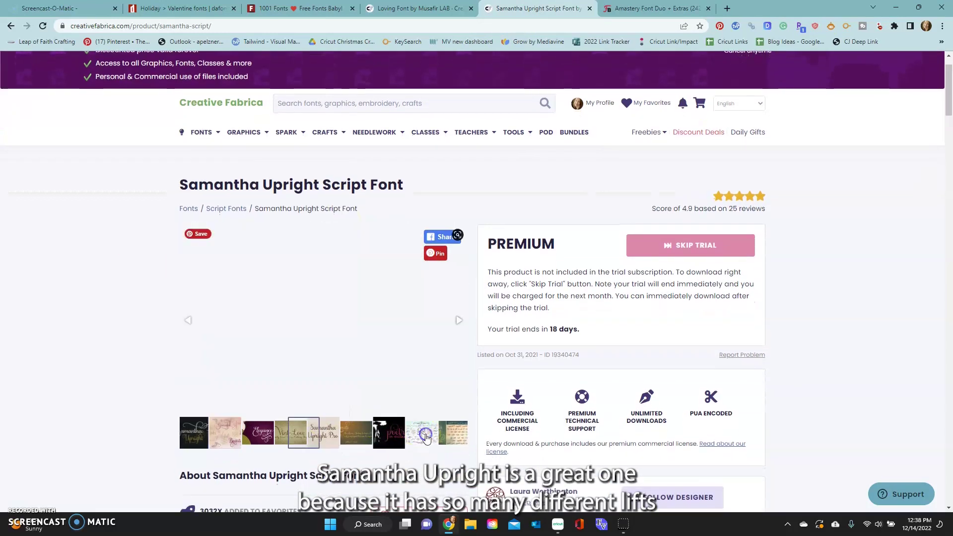
pyautogui.click(459, 435)
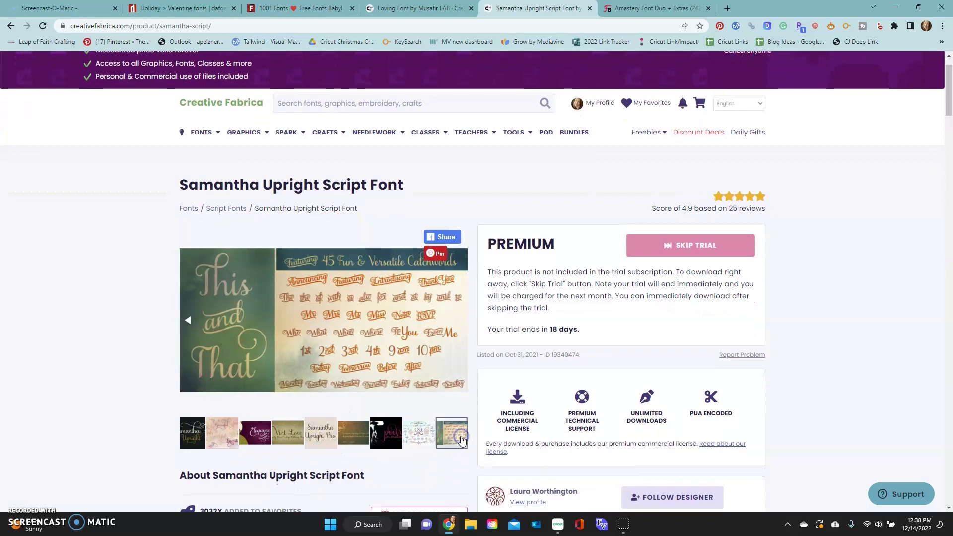
pyautogui.click(350, 439)
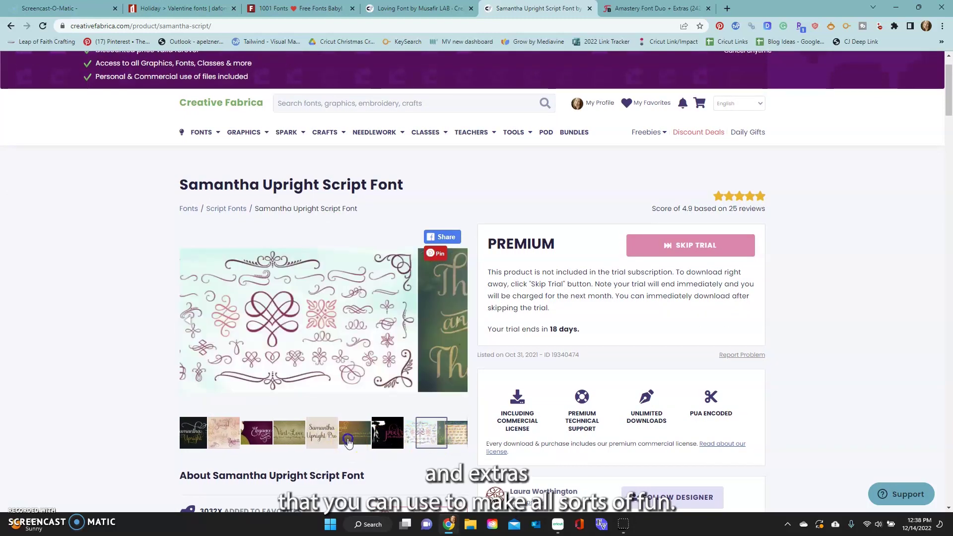
pyautogui.click(316, 440)
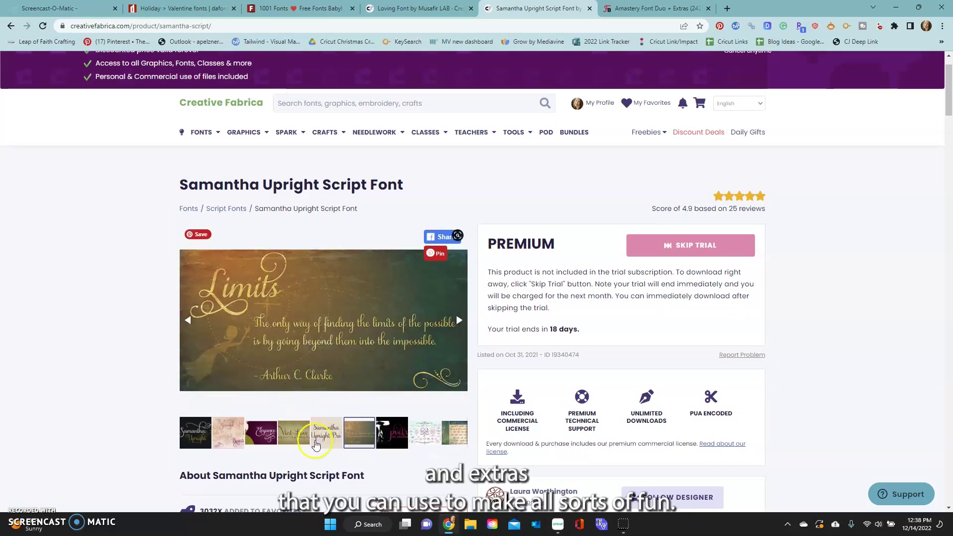
pyautogui.click(321, 436)
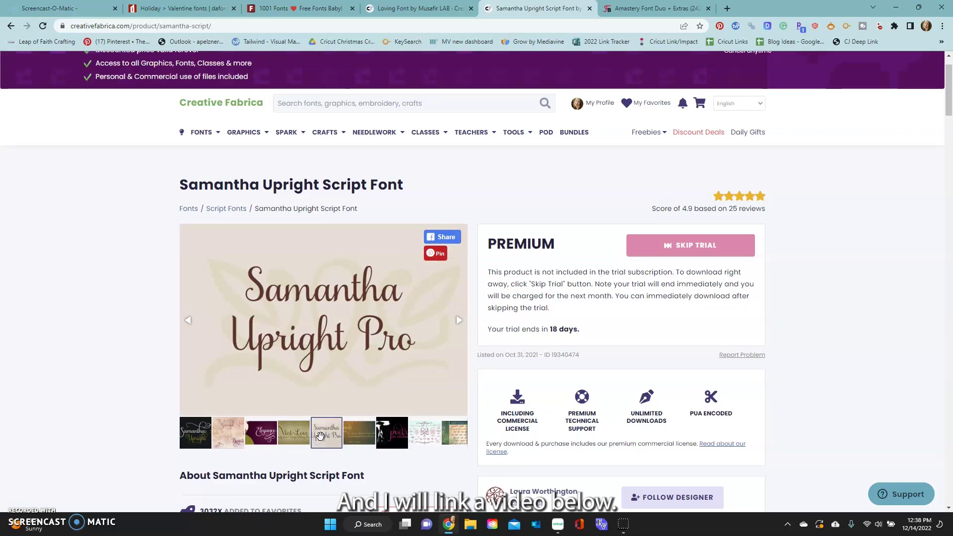
pyautogui.click(289, 440)
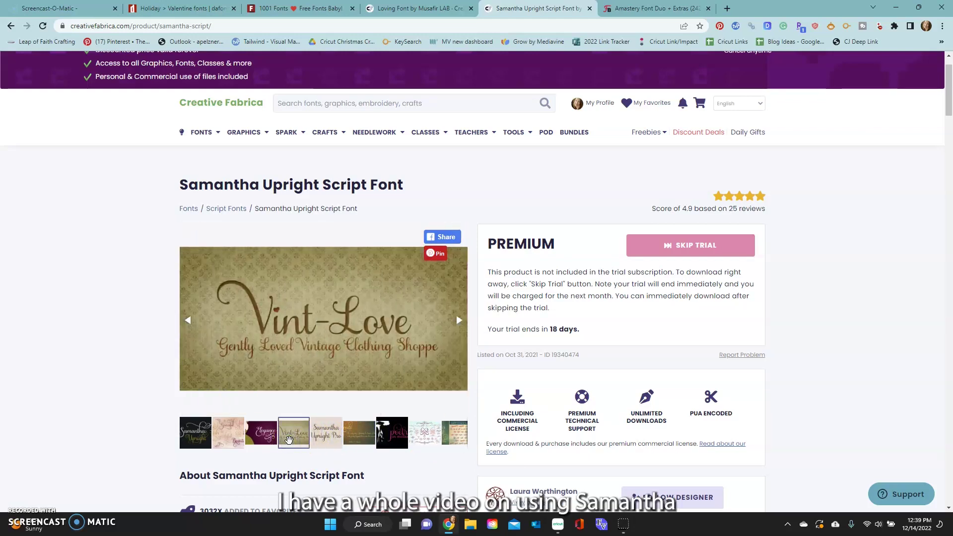
pyautogui.click(268, 433)
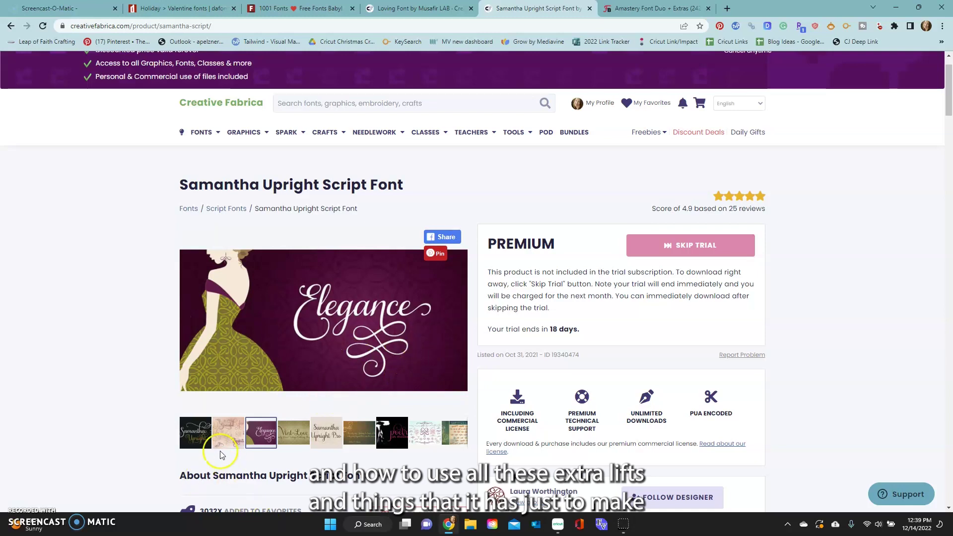
pyautogui.click(228, 430)
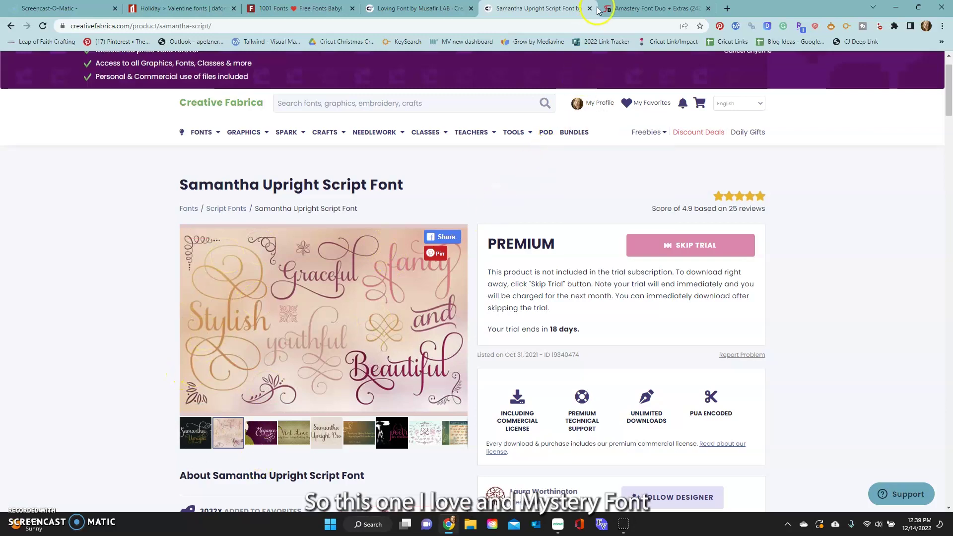
pyautogui.click(628, 11)
pyautogui.moveTo(163, 158)
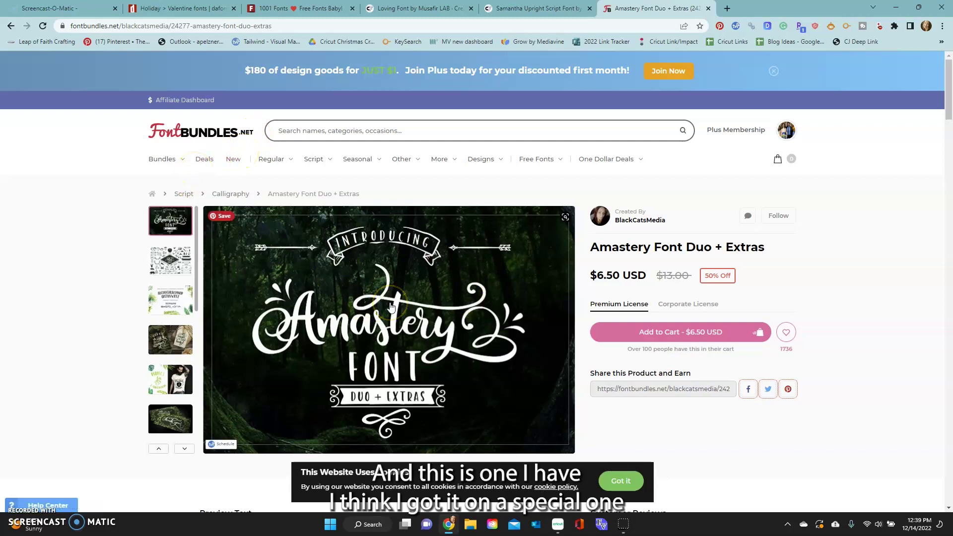
pyautogui.scroll(-2, 391, 307)
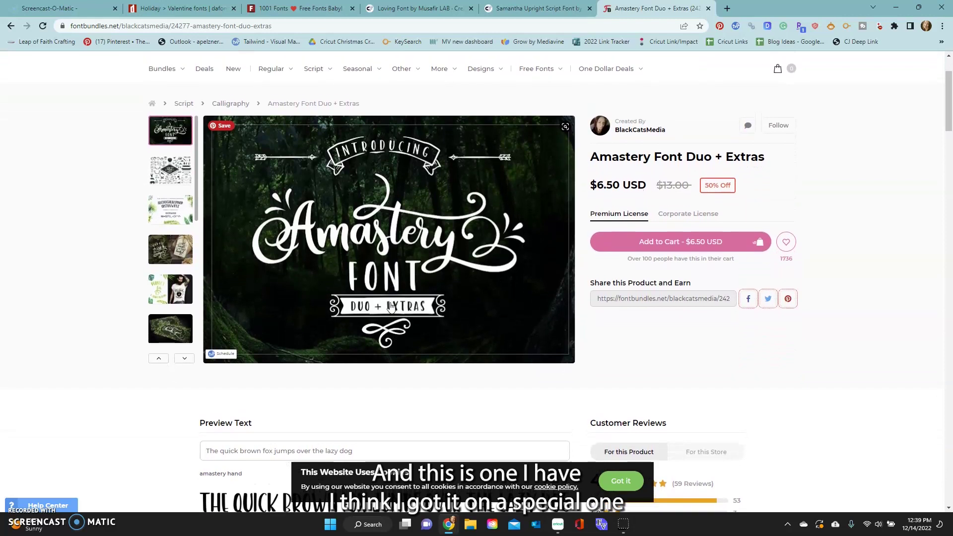
pyautogui.scroll(2, 391, 306)
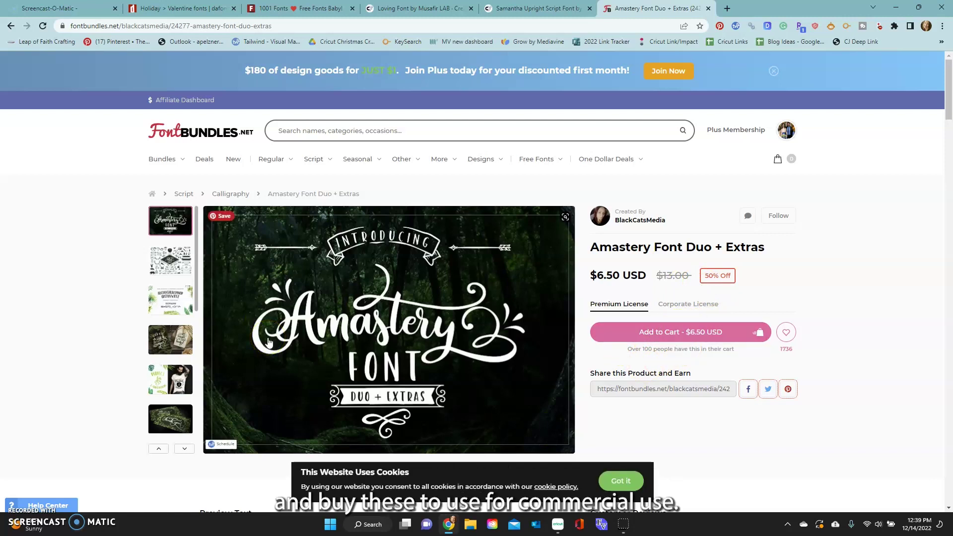
pyautogui.click(554, 10)
# - Search Google for 'magnolia sky' and open its DaFont font page
pyautogui.click(408, 8)
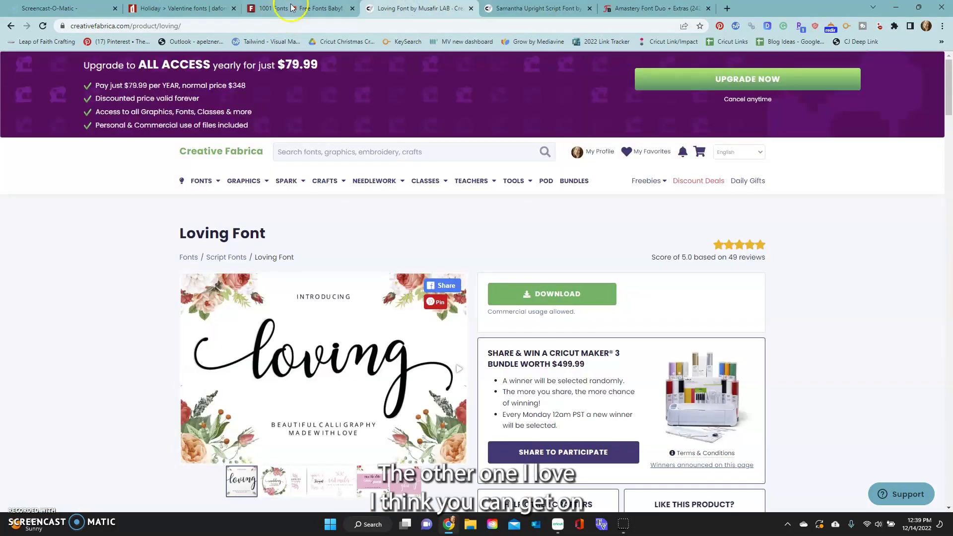
pyautogui.click(191, 10)
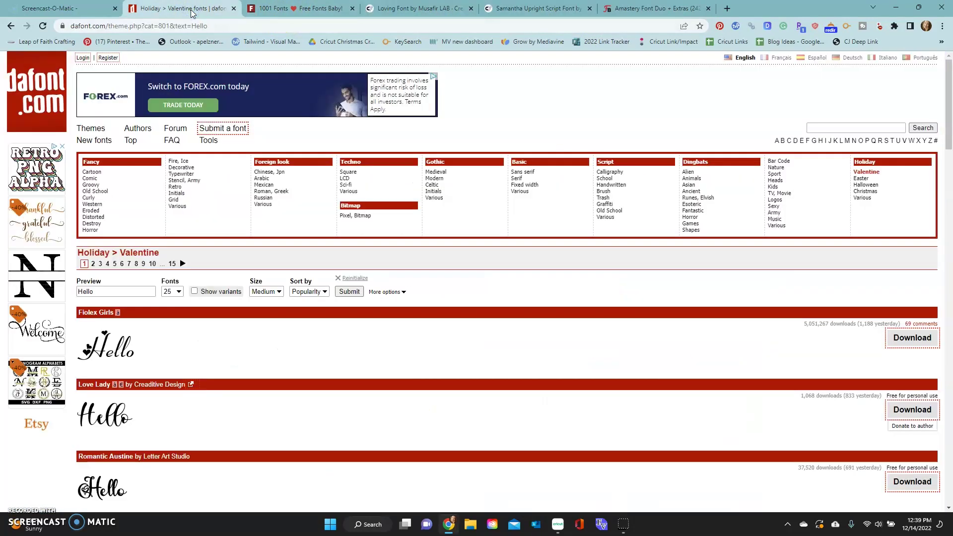
pyautogui.click(238, 26)
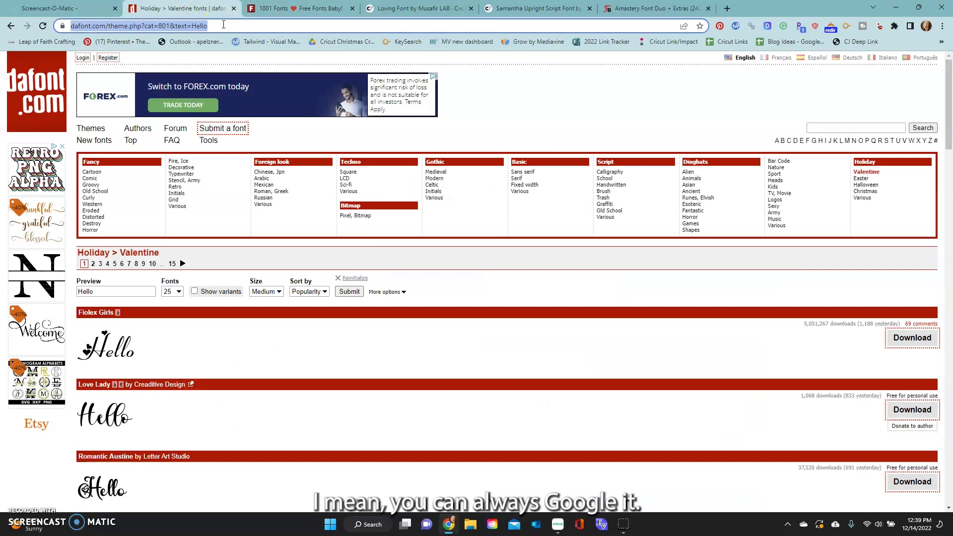
pyautogui.write('magnoli')
pyautogui.press('Return')
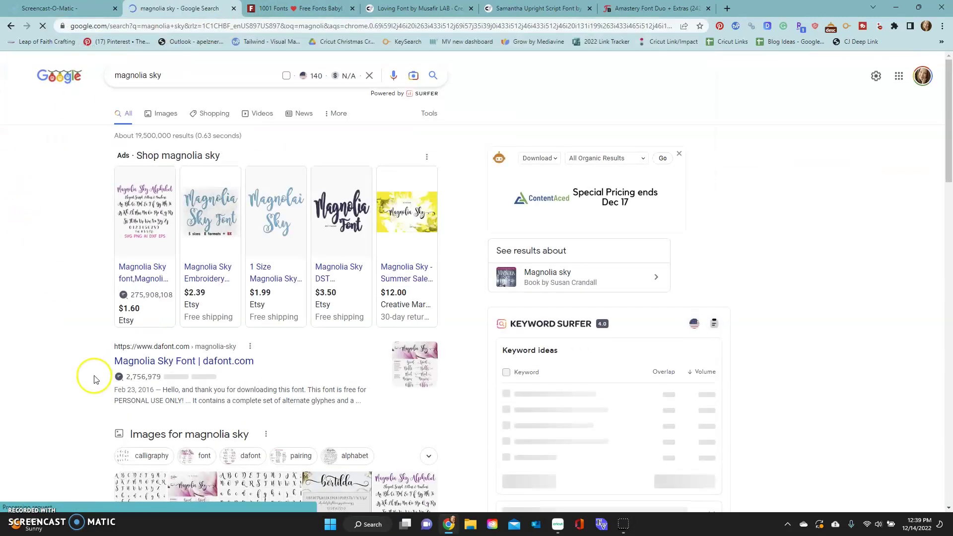
pyautogui.click(176, 361)
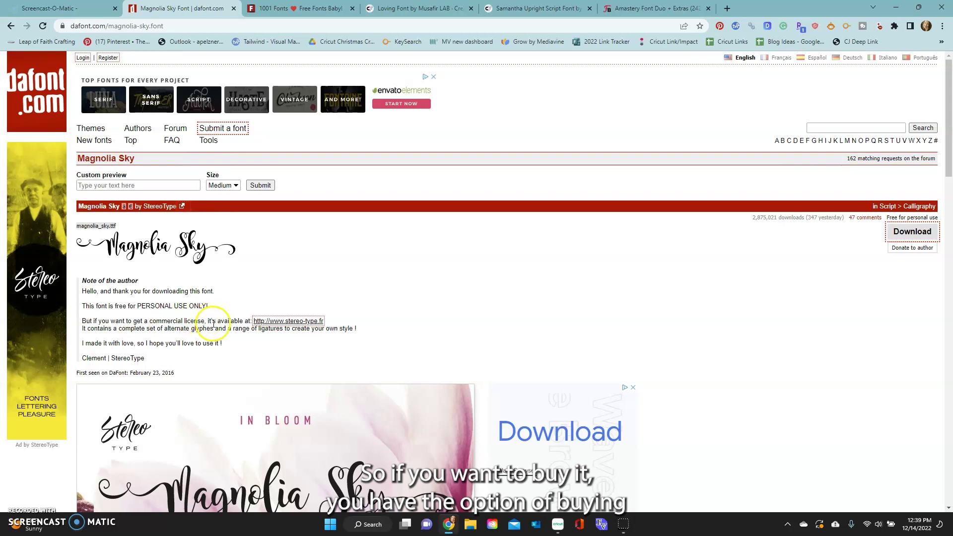
# - Look over the Magnolia Sky page, then return to Cricut Design Space's font list
pyautogui.scroll(-2, 303, 335)
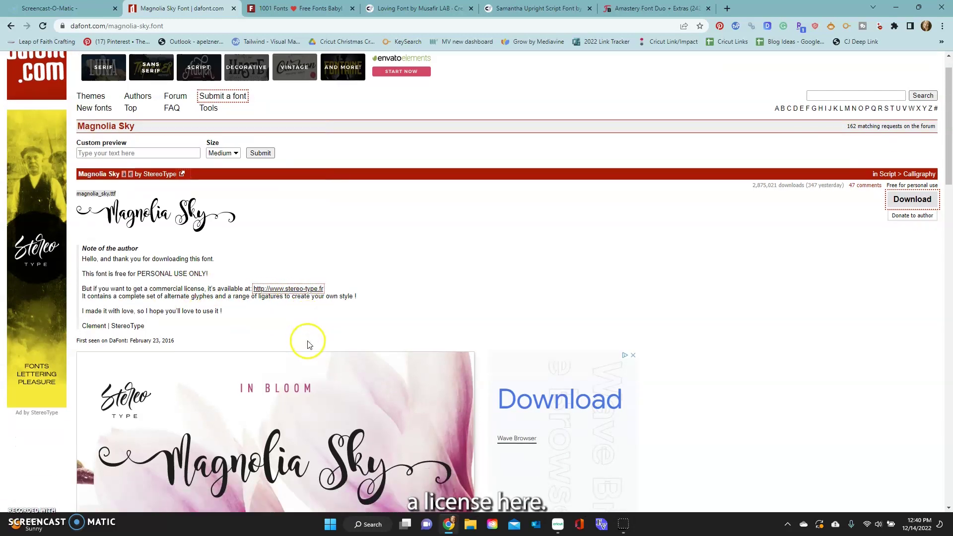
pyautogui.scroll(2, 308, 345)
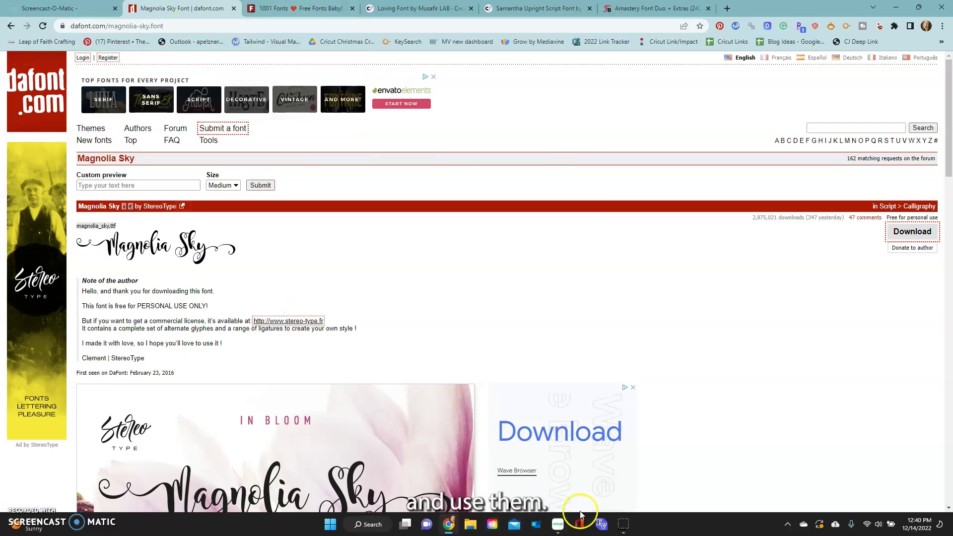
pyautogui.click(562, 527)
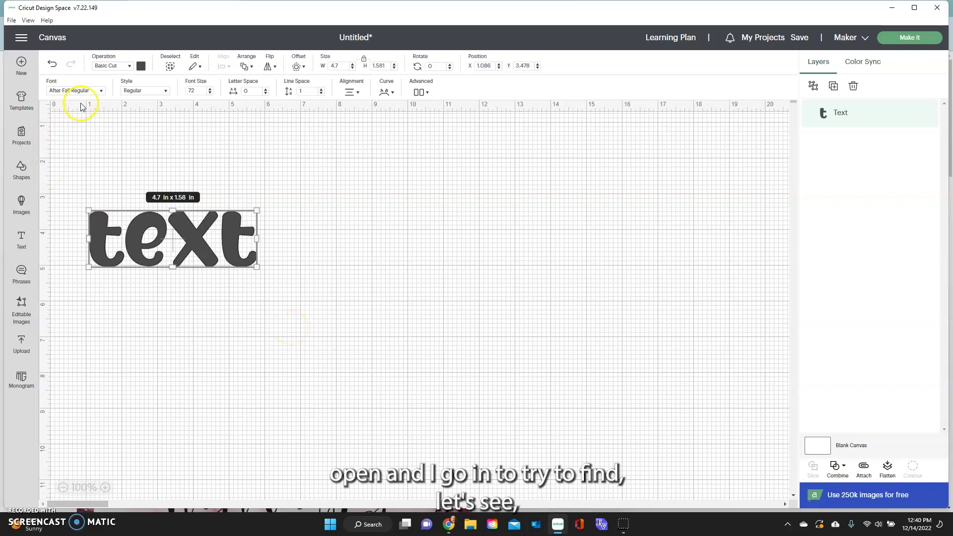
pyautogui.click(102, 91)
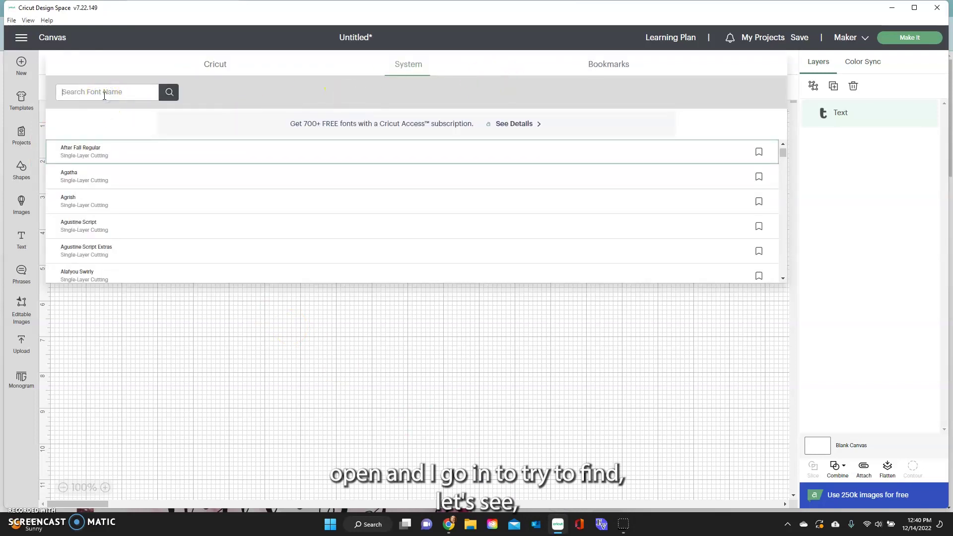
# - Search fonts for 'lovin', then quit and relaunch Cricut Design Space into a new blank project
pyautogui.write('loving')
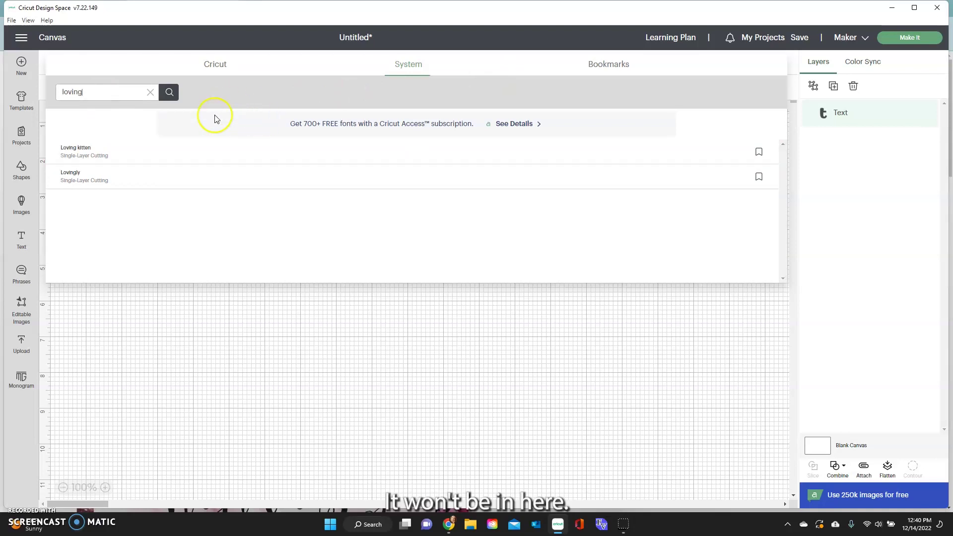
pyautogui.click(189, 357)
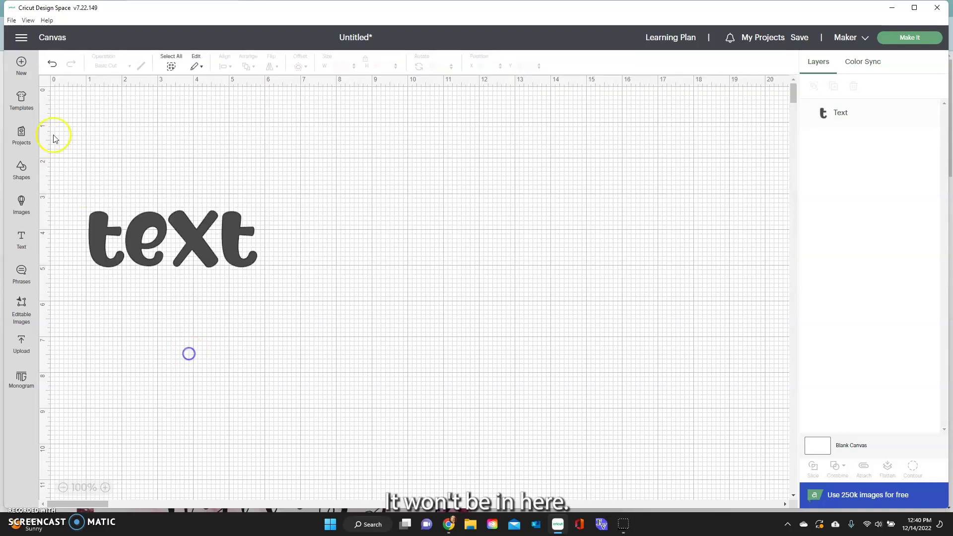
pyautogui.click(11, 21)
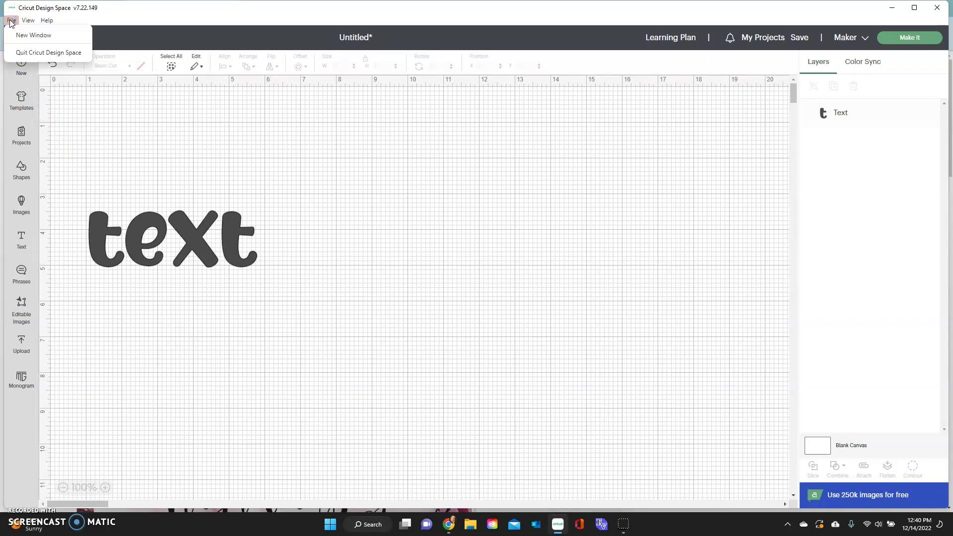
pyautogui.click(18, 37)
pyautogui.click(18, 37)
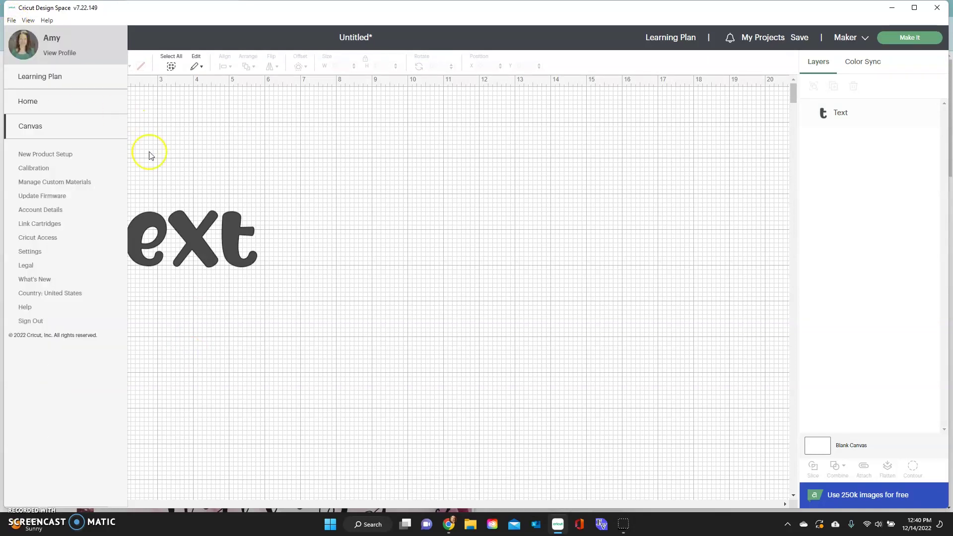
pyautogui.click(10, 21)
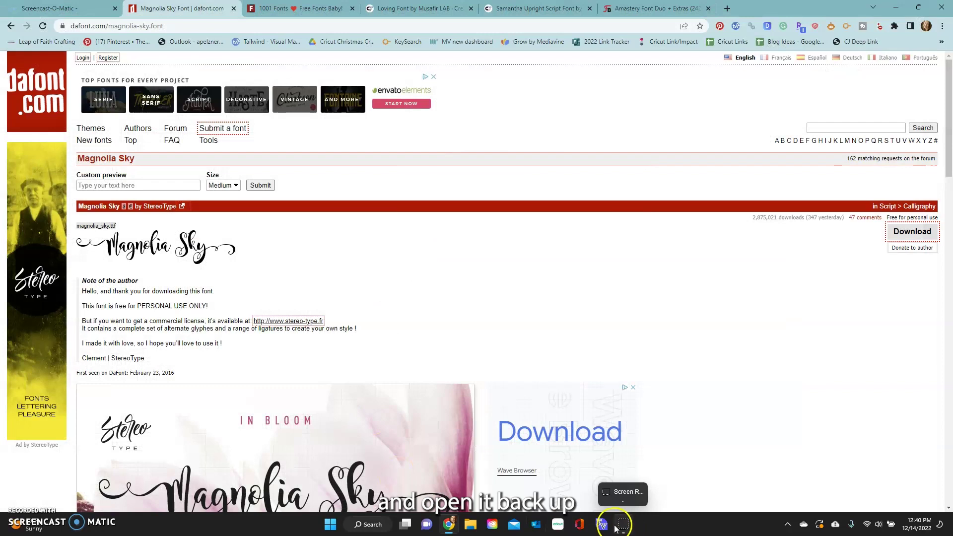
pyautogui.click(558, 528)
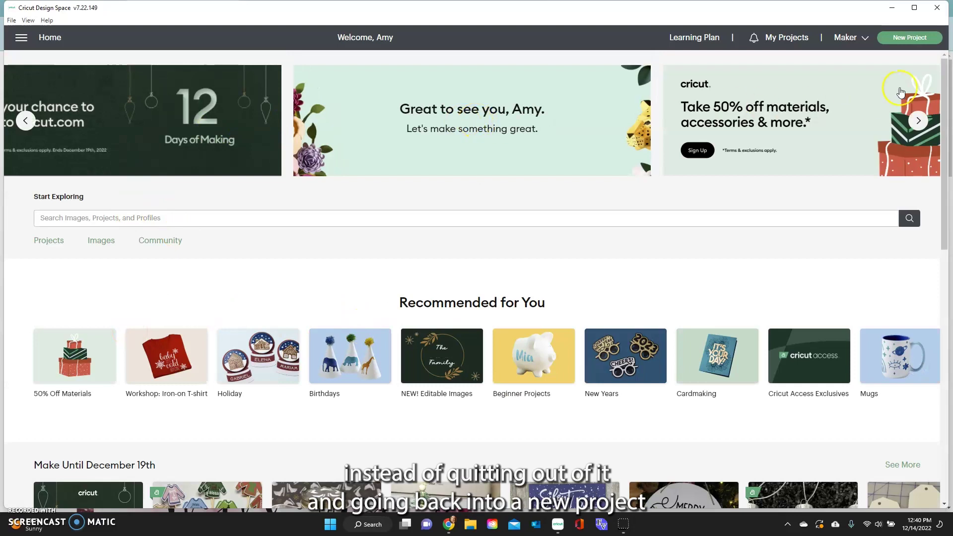
pyautogui.click(903, 40)
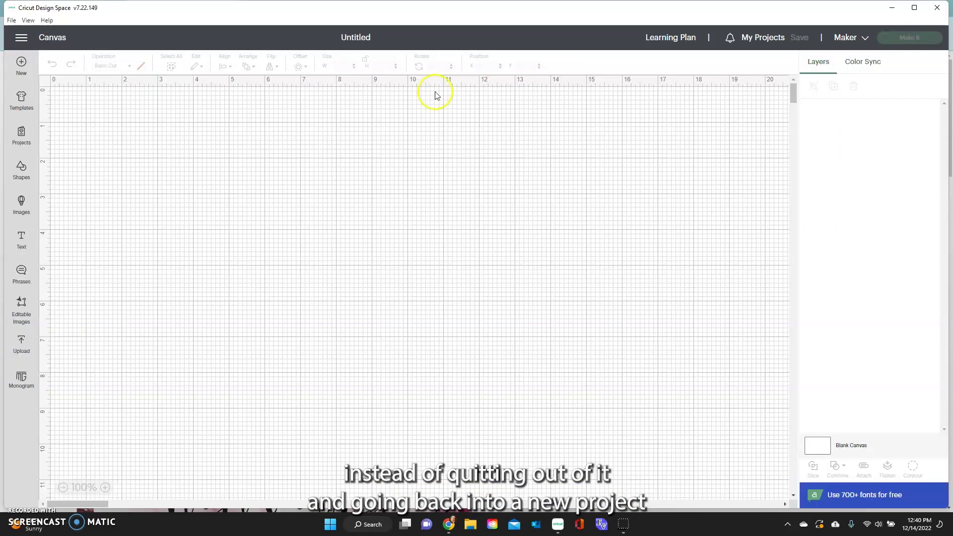
# - Add a 'Hello' text layer, search Cricut fonts for loving without results, and open File Explorer
pyautogui.click(18, 240)
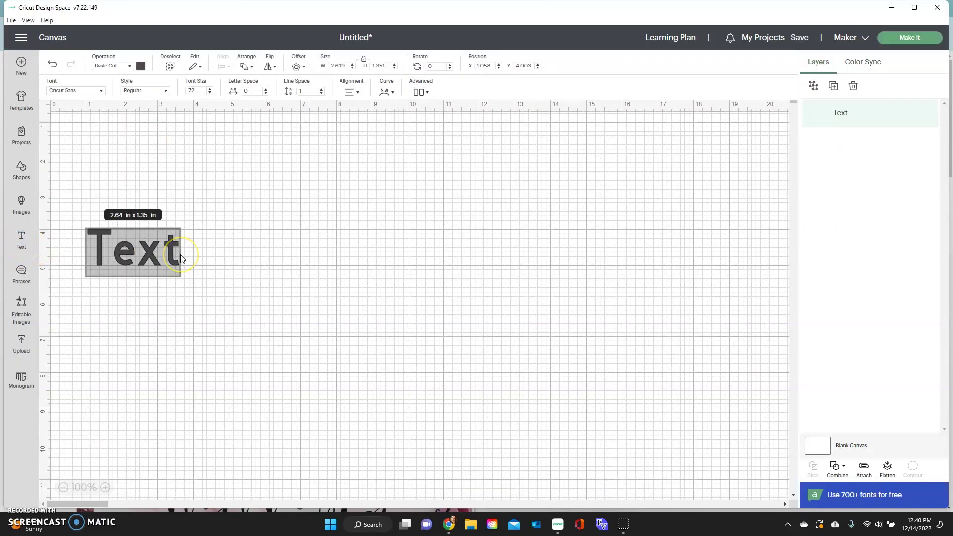
pyautogui.write('Hello')
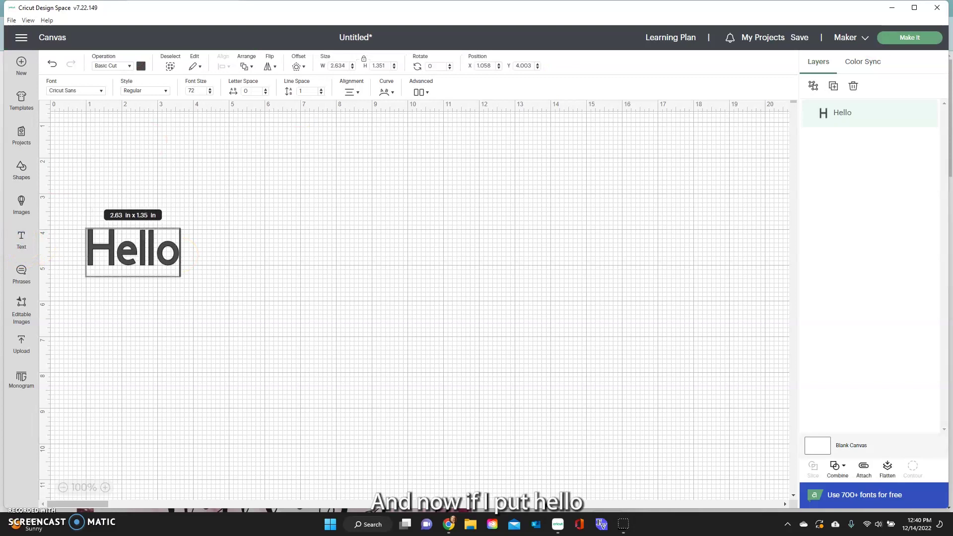
pyautogui.click(102, 92)
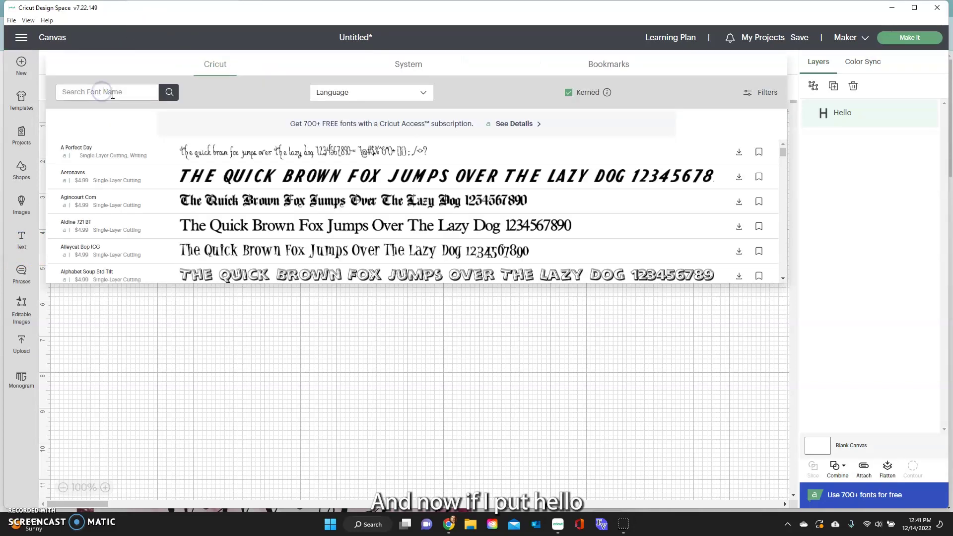
pyautogui.write('loving')
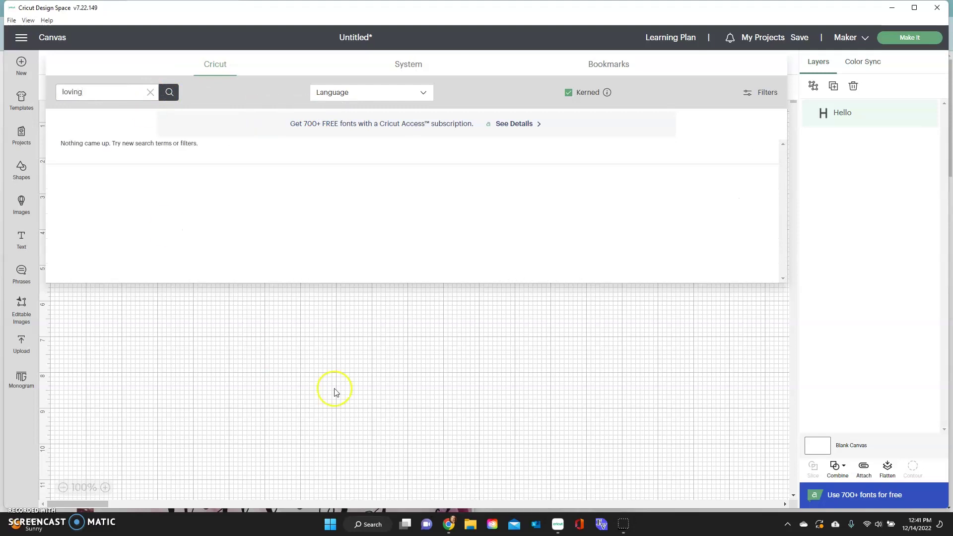
pyautogui.moveTo(558, 526)
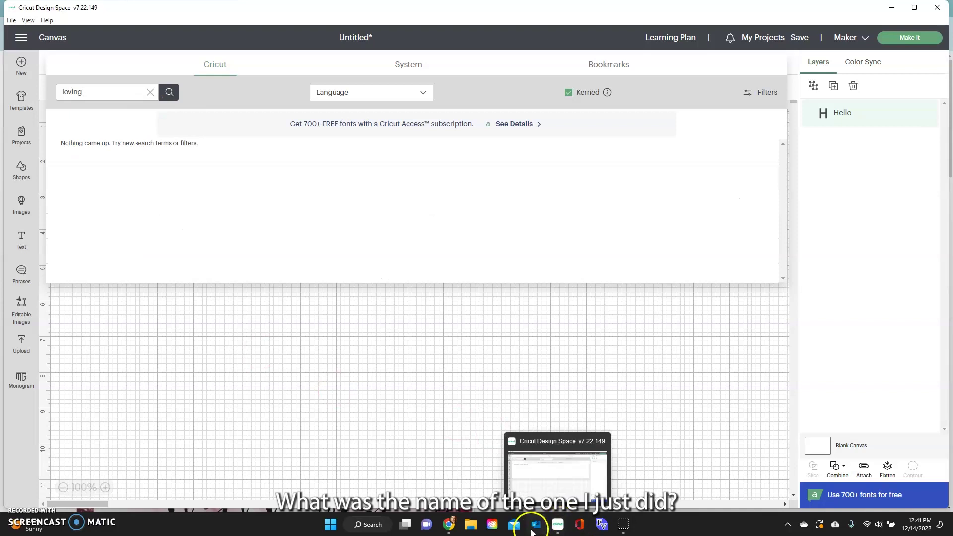
pyautogui.click(471, 526)
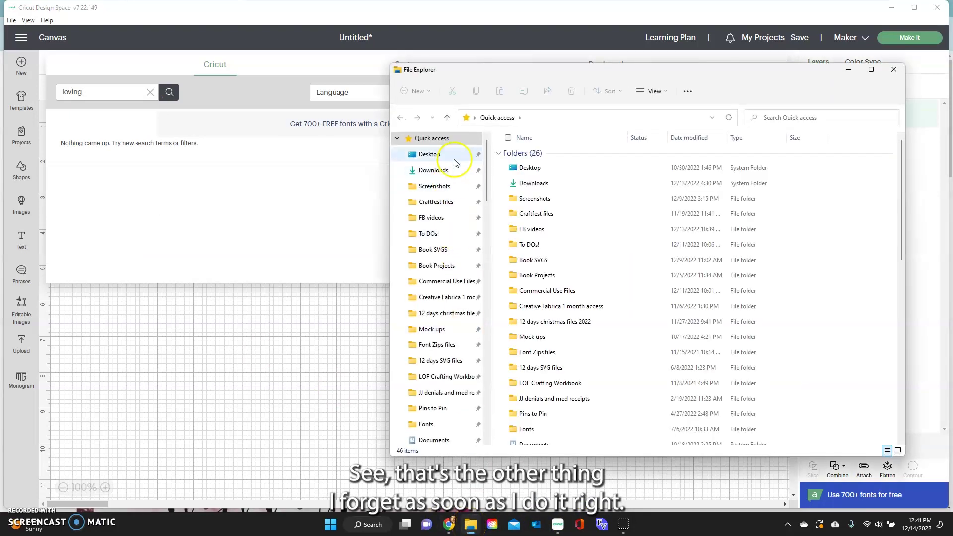
# - Check Downloads for the Loving-1595095 zip, then close File Explorer
pyautogui.click(453, 170)
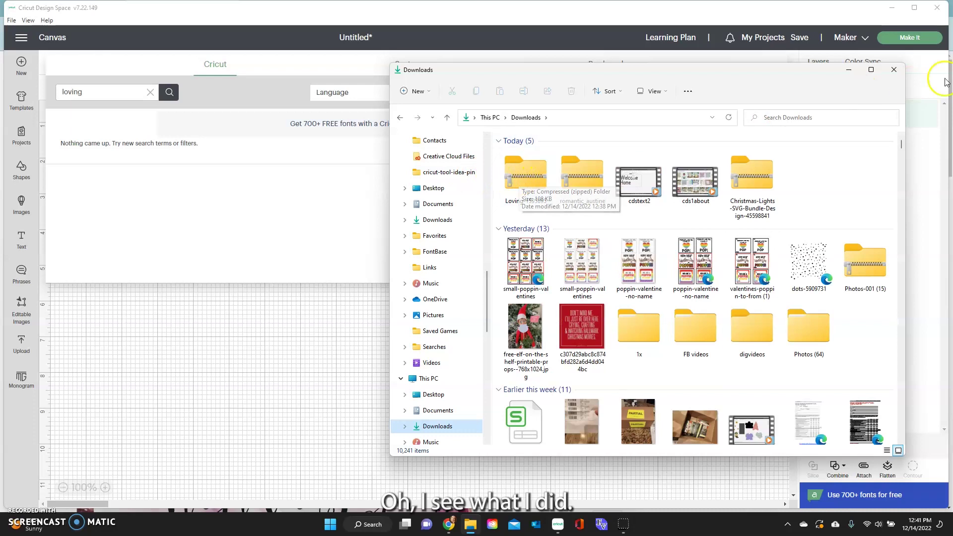
pyautogui.click(893, 70)
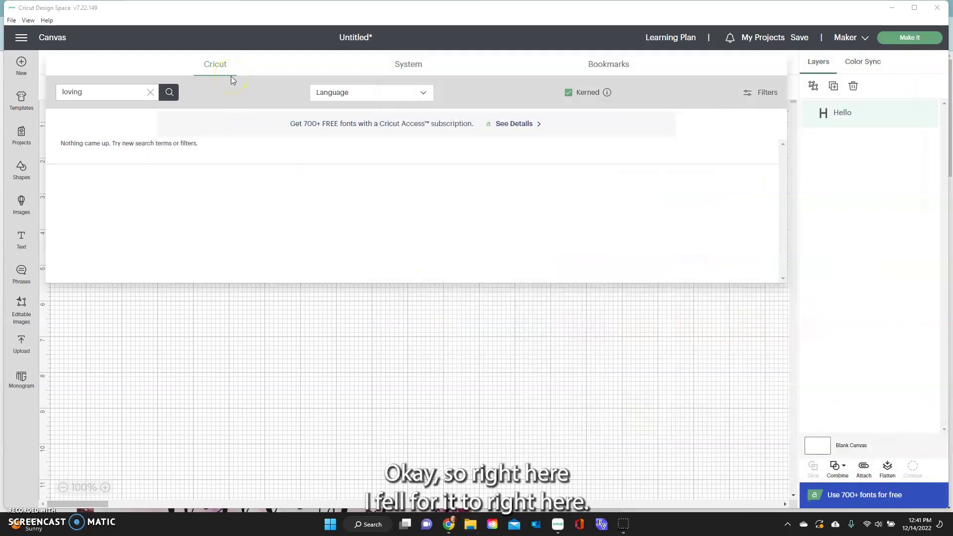
# - Switch the font search to System fonts and apply Loving to the Hello text
pyautogui.click(218, 72)
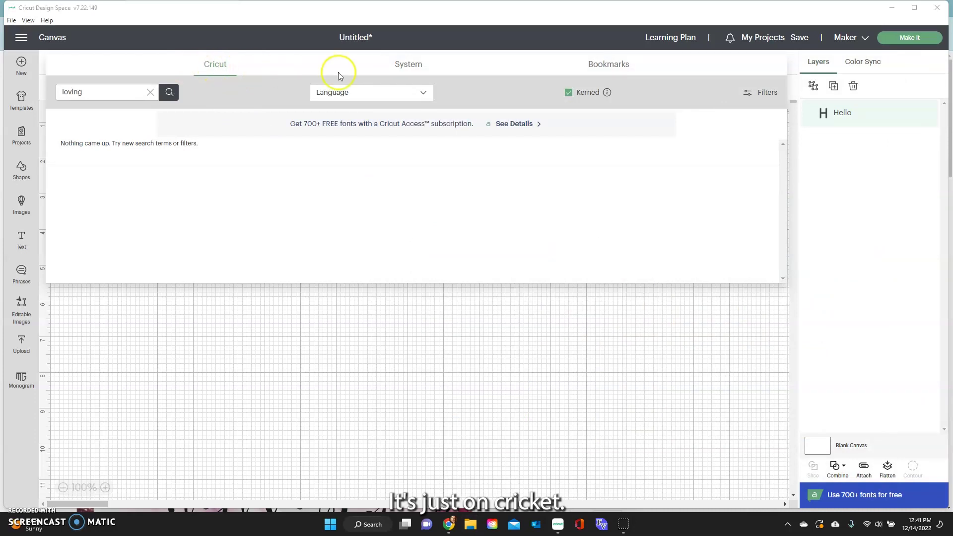
pyautogui.click(409, 65)
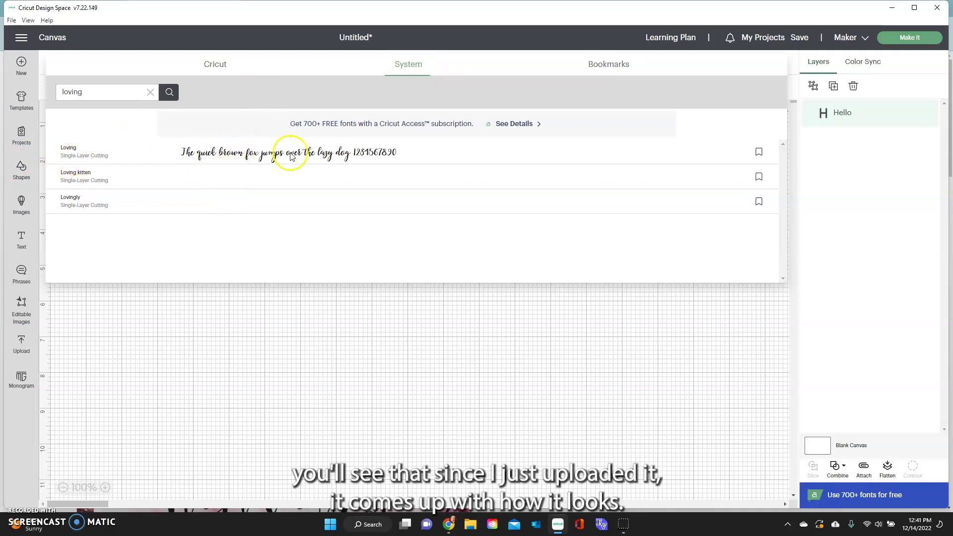
pyautogui.click(252, 156)
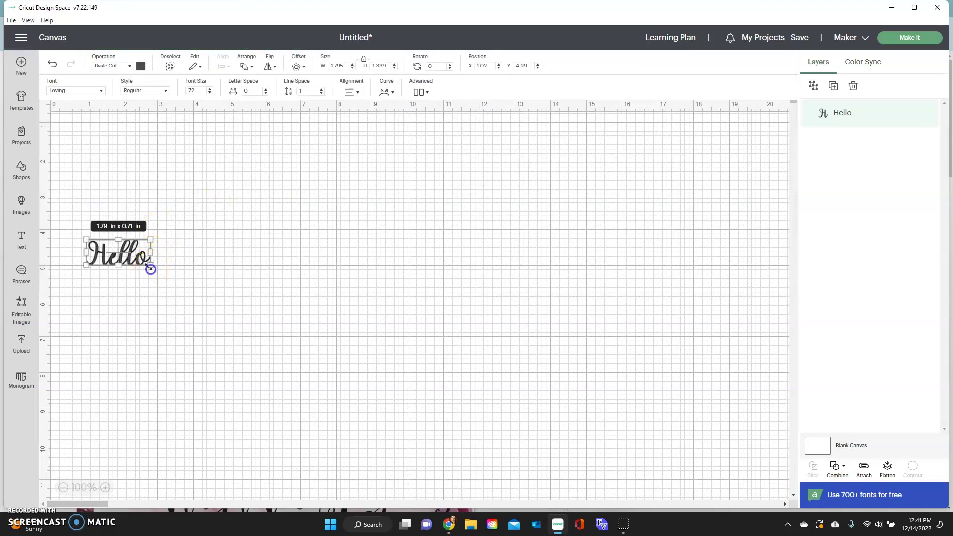
# - Enlarge Hello to about 6.36 x 2.52 in and nudge it slightly down-left
pyautogui.moveTo(150, 265); pyautogui.dragTo(336, 284)
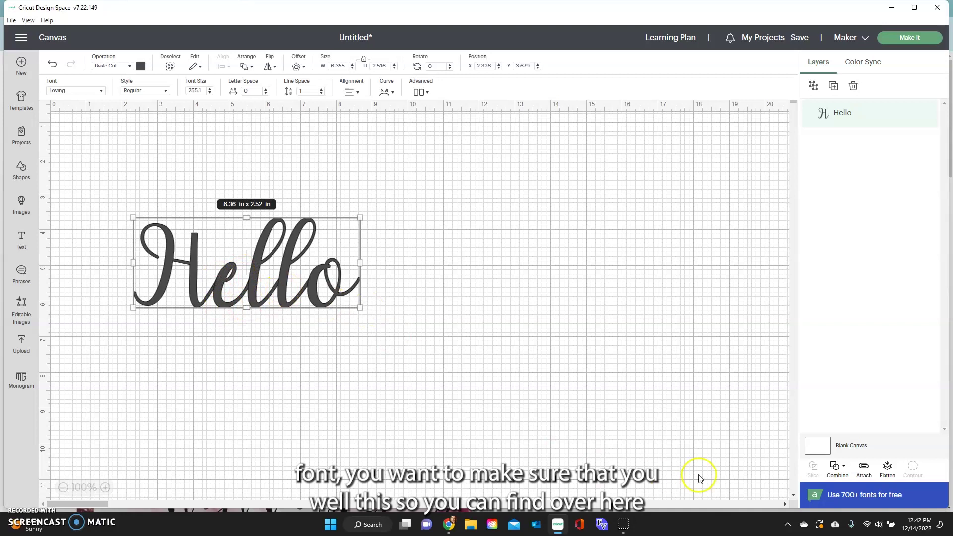
pyautogui.click(837, 471)
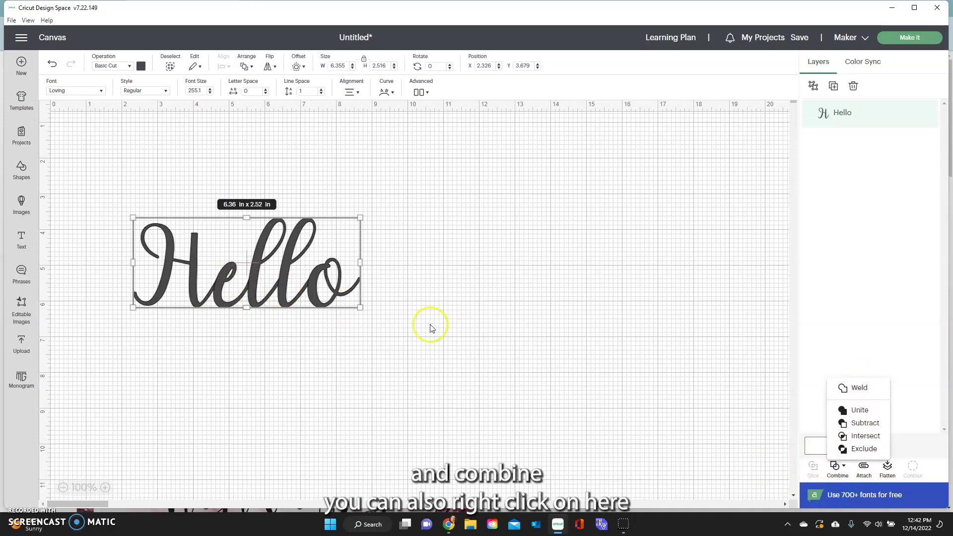
pyautogui.rightClick(314, 299)
pyautogui.click(393, 293)
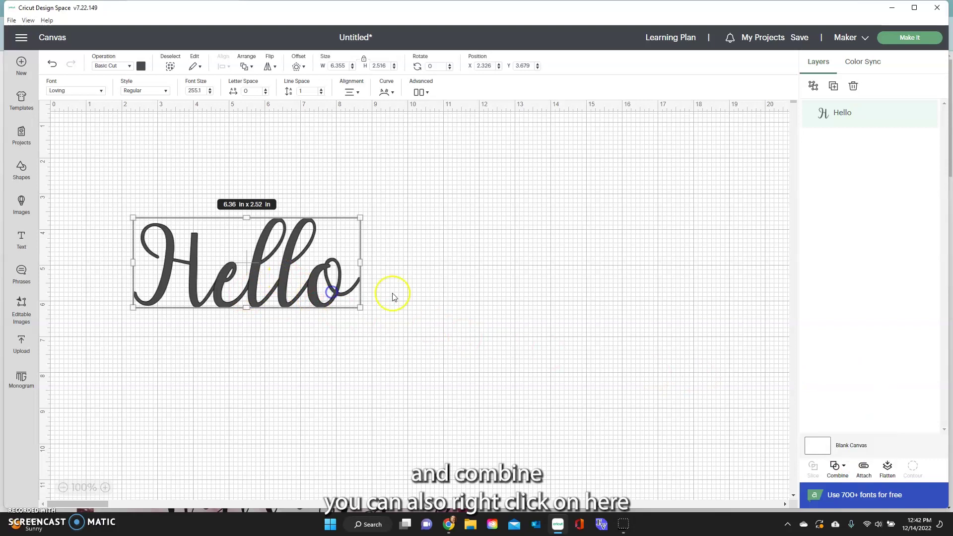
pyautogui.click(415, 291)
pyautogui.click(324, 293)
pyautogui.rightClick(324, 293)
pyautogui.click(361, 398)
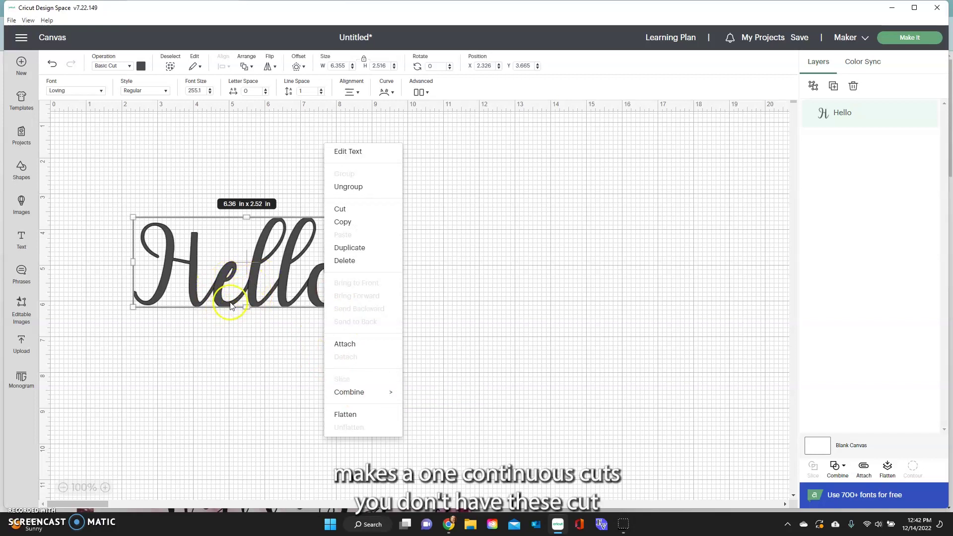
pyautogui.moveTo(247, 287); pyautogui.dragTo(241, 299)
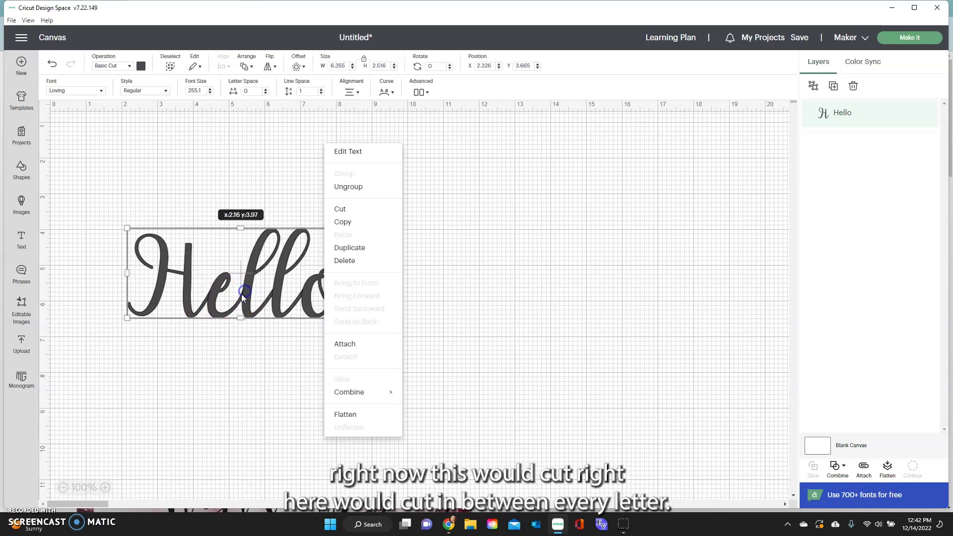
# - Weld the Hello letters into one shape, enlarge it to 9.41 x 3.72 in, and move it up-right
pyautogui.rightClick(278, 303)
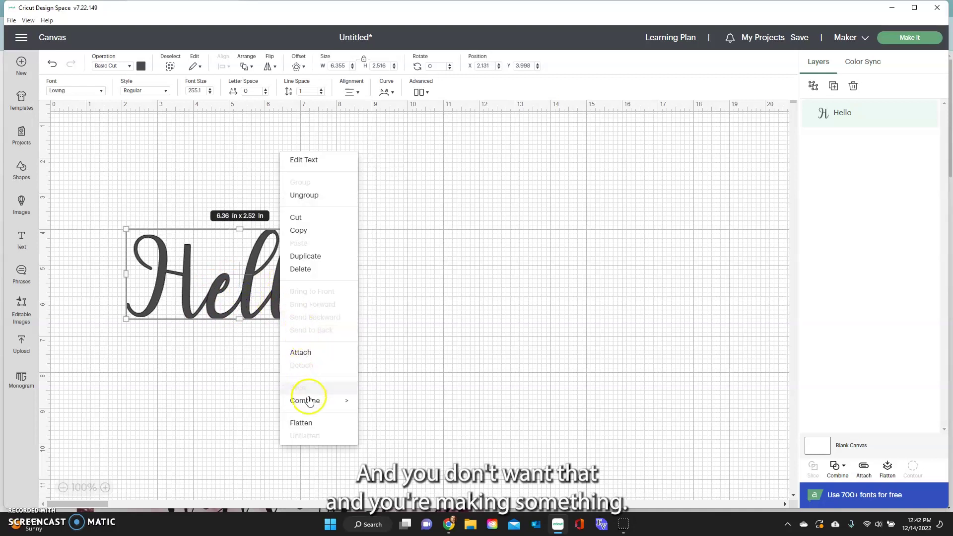
pyautogui.moveTo(305, 401)
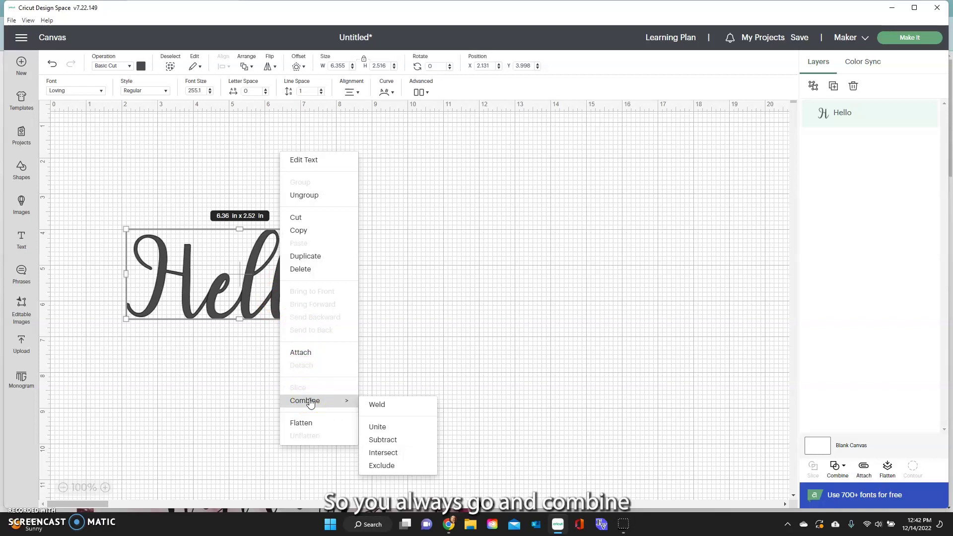
pyautogui.click(387, 409)
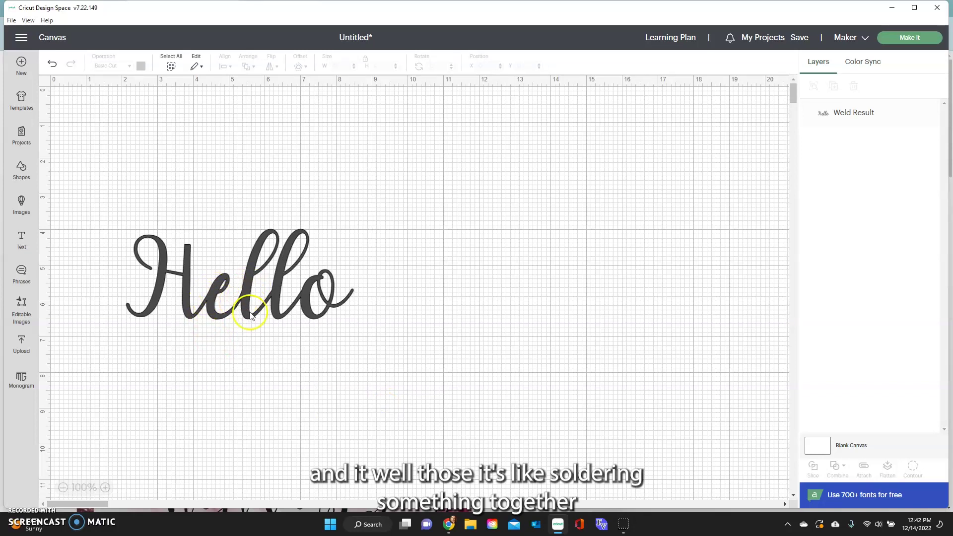
pyautogui.click(290, 308)
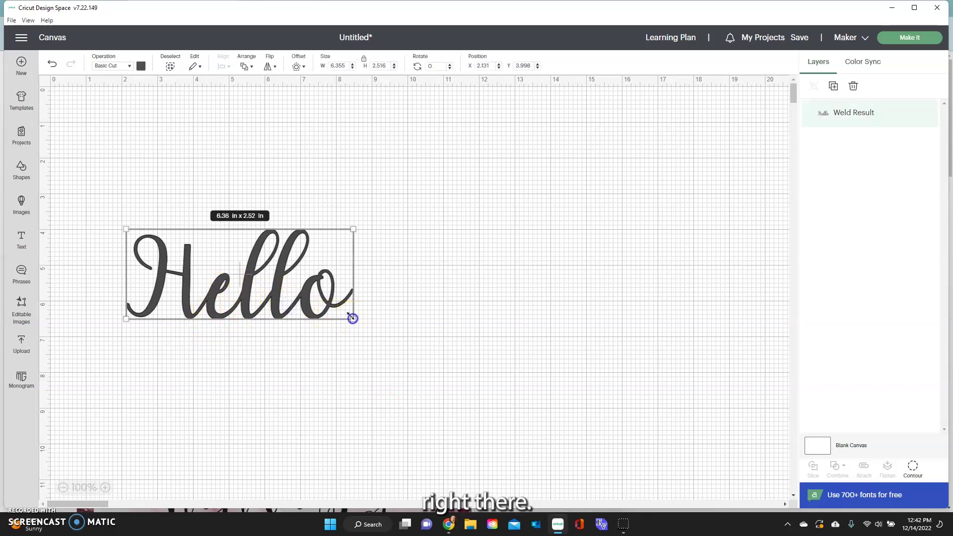
pyautogui.moveTo(353, 320); pyautogui.dragTo(423, 361)
pyautogui.click(557, 383)
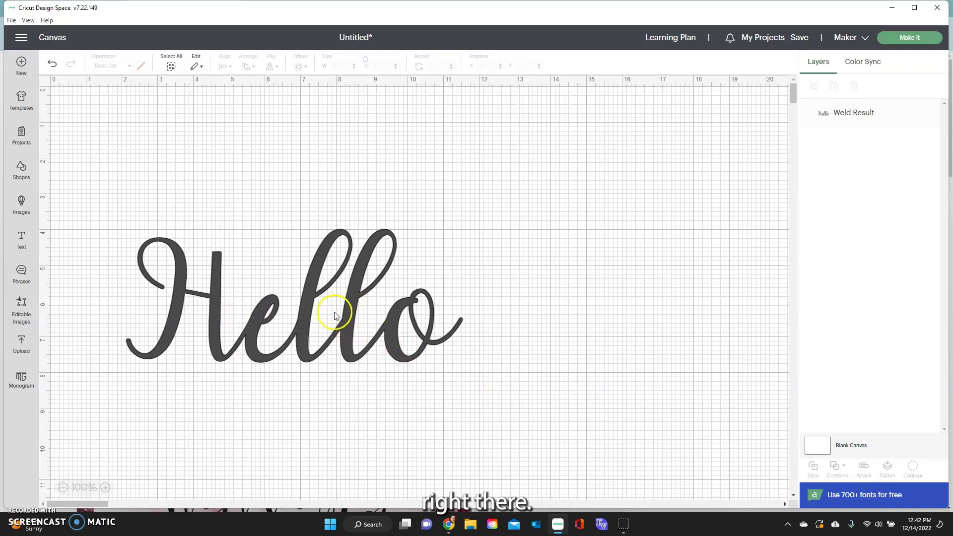
pyautogui.moveTo(334, 314); pyautogui.dragTo(358, 258)
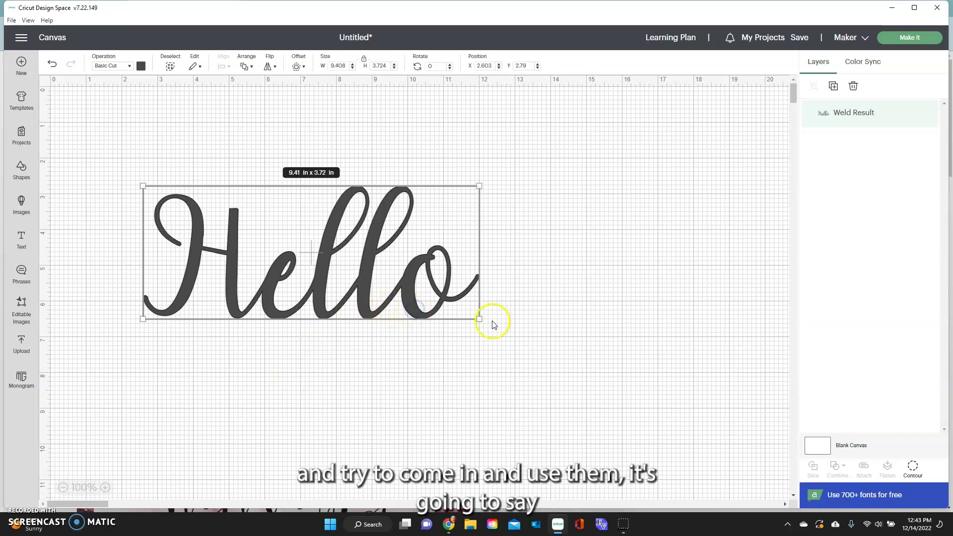
# - Shrink the welded Hello from 9.41 x 3.72 in to about 6.1 x 2.4 in
pyautogui.moveTo(478, 318); pyautogui.dragTo(389, 284)
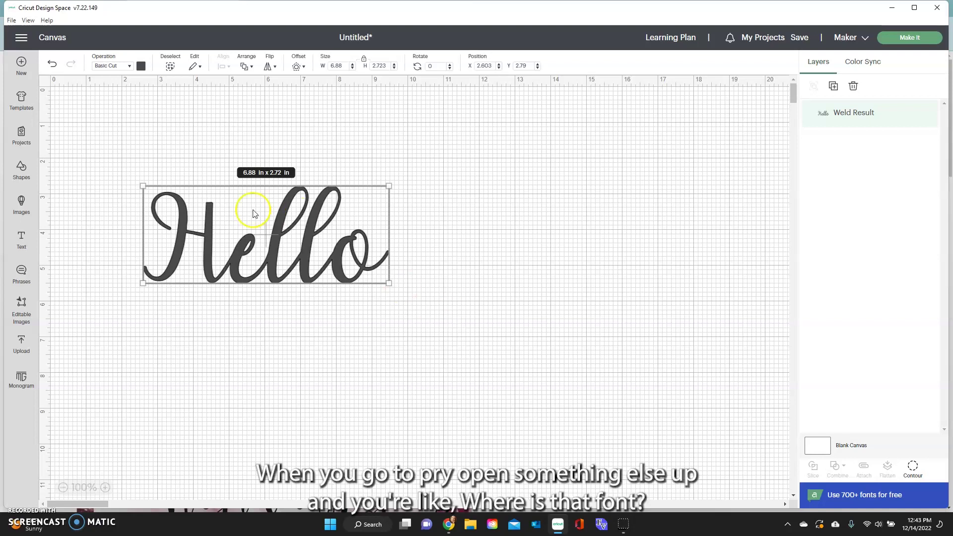
pyautogui.click(357, 402)
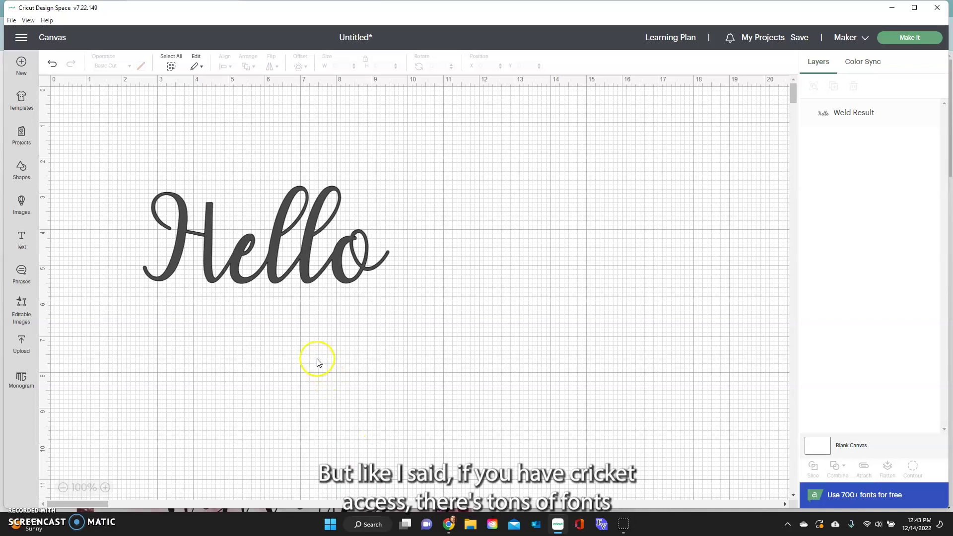
pyautogui.click(211, 272)
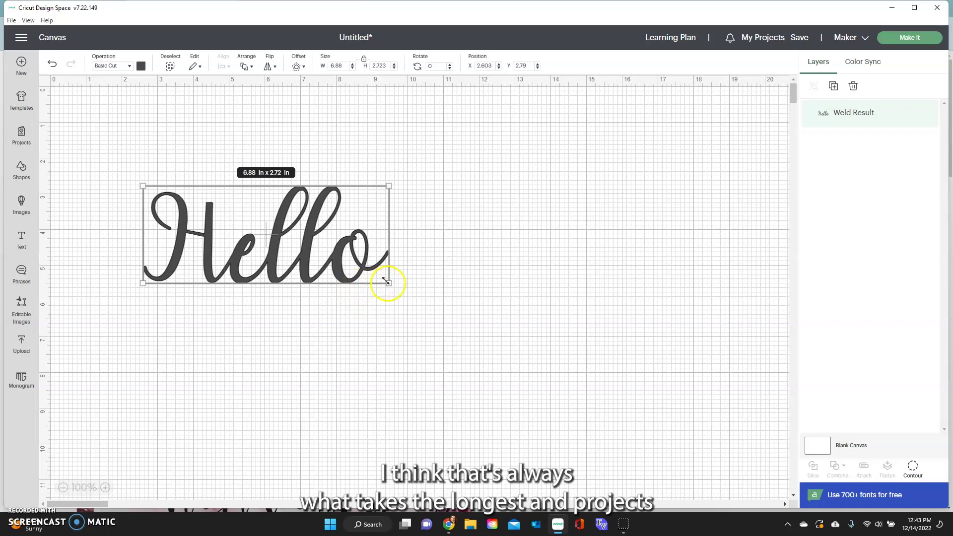
pyautogui.moveTo(388, 283); pyautogui.dragTo(365, 267)
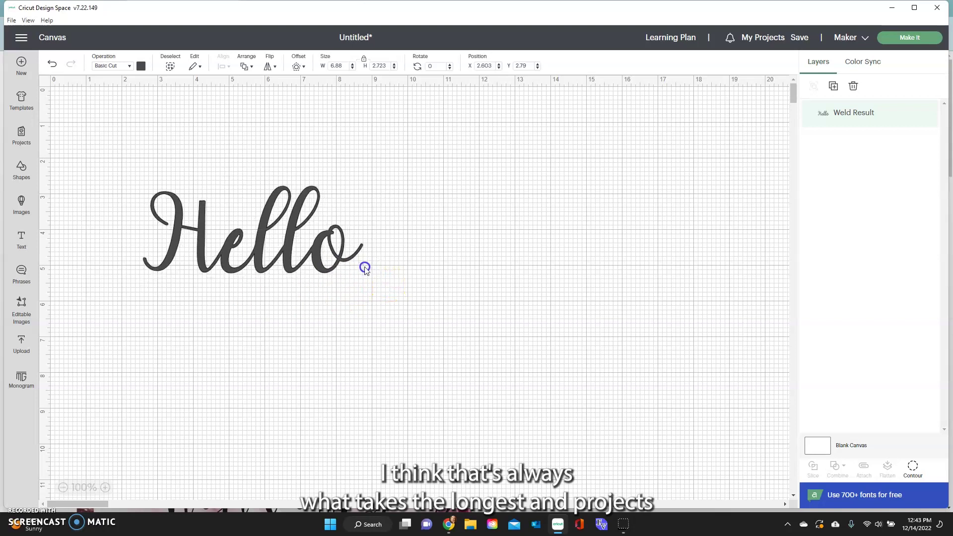